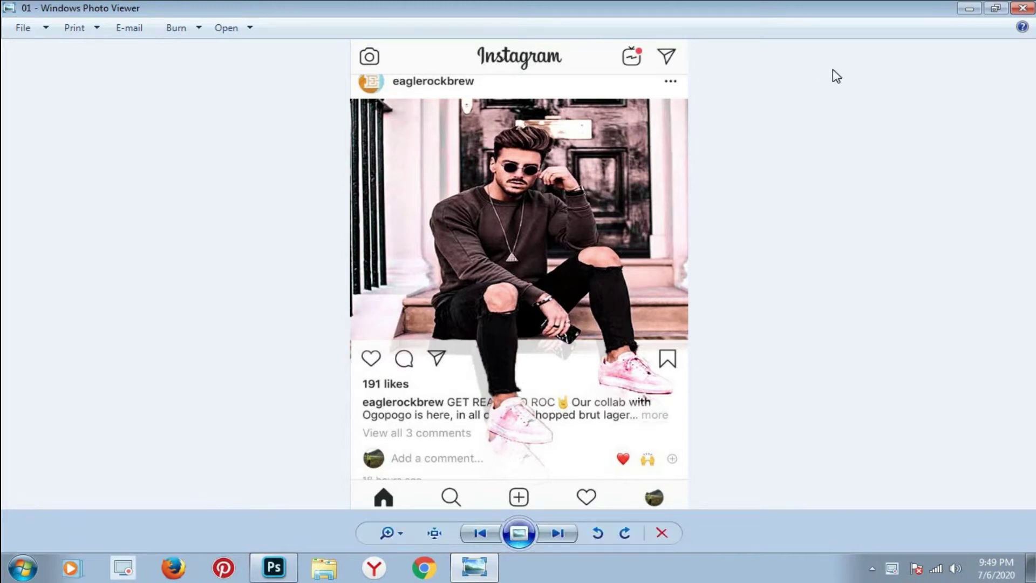
# Page through the example Instagram edits from image 01 to image 03 in Photo Viewer
pyautogui.press('Right')
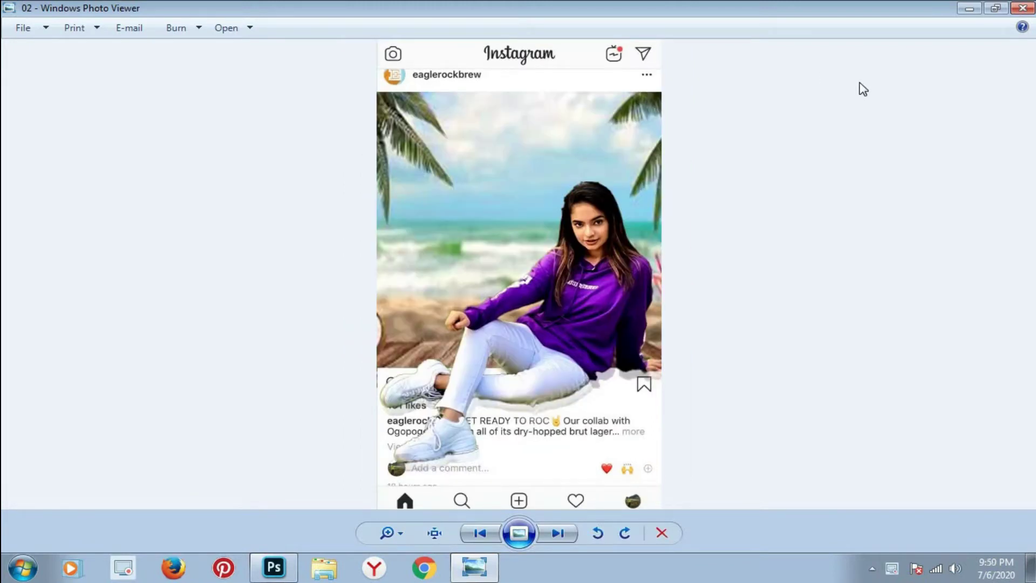
pyautogui.press('Right')
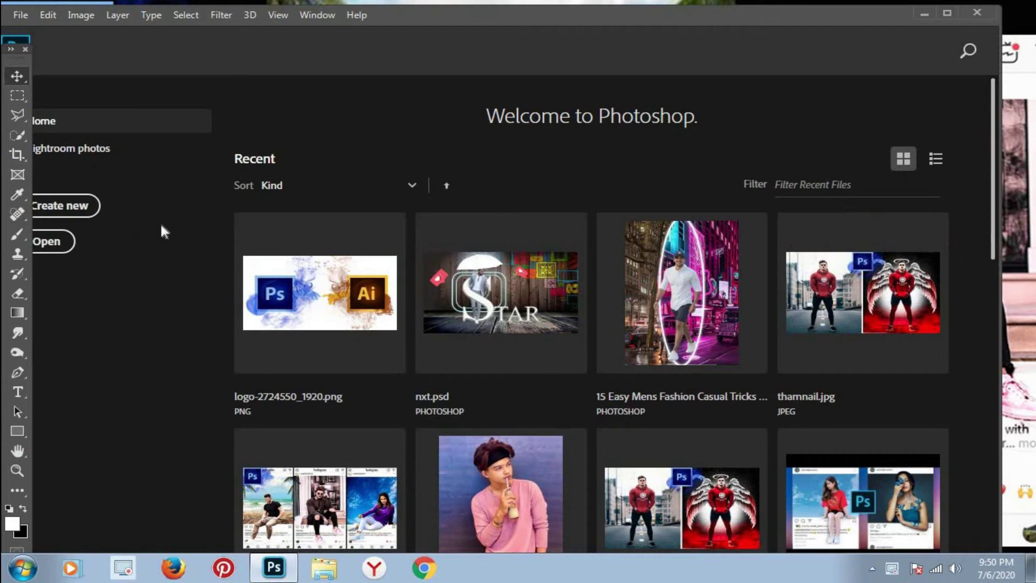
# Open the beach Instagram template 001 from the Desktop in Photoshop
pyautogui.click(21, 15)
pyautogui.click(34, 42)
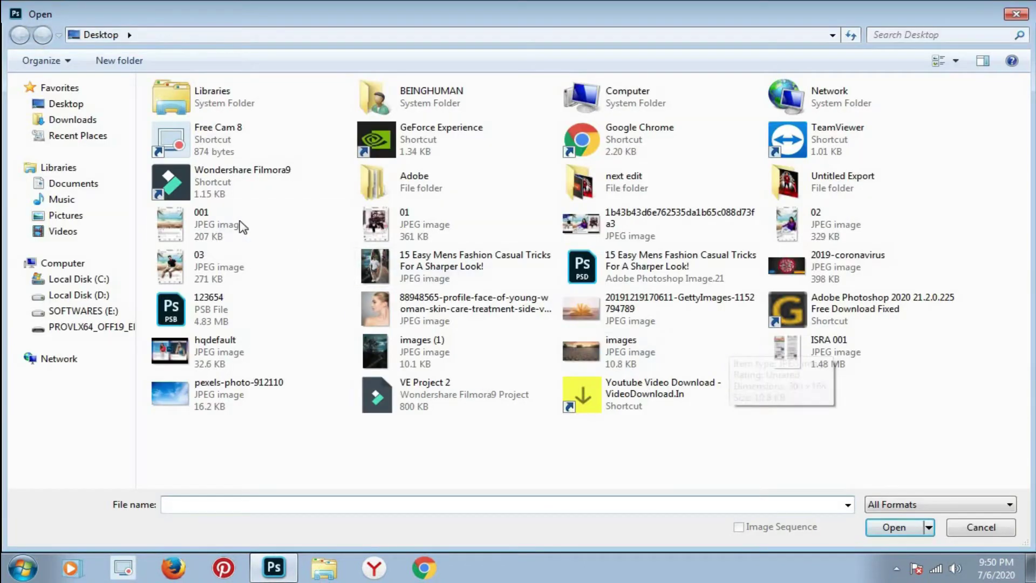
pyautogui.click(241, 226)
pyautogui.click(893, 528)
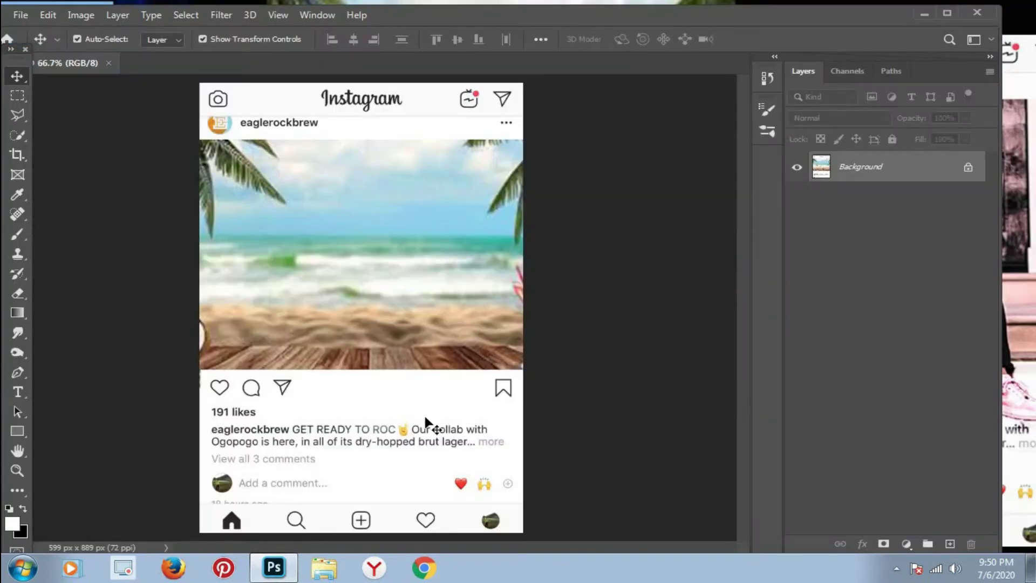
# Find the urban-wear street photo in Downloads and drag it into the Photoshop template
pyautogui.click(319, 576)
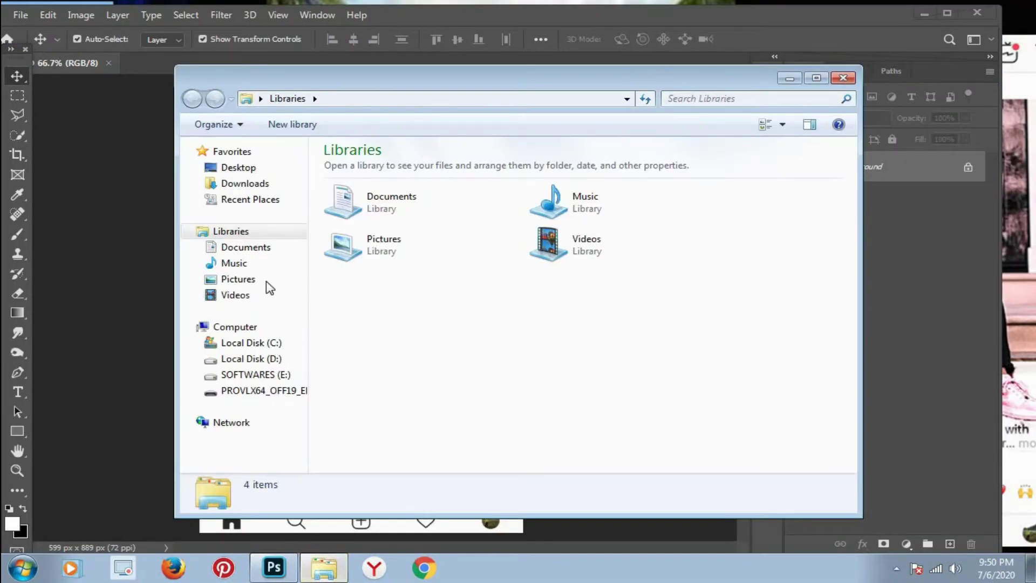
pyautogui.click(240, 171)
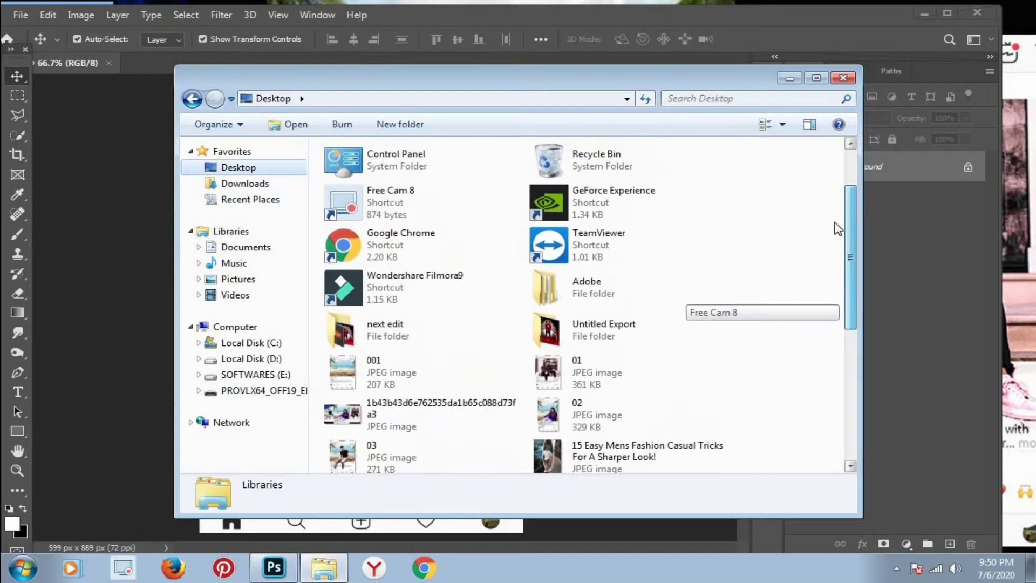
pyautogui.click(255, 184)
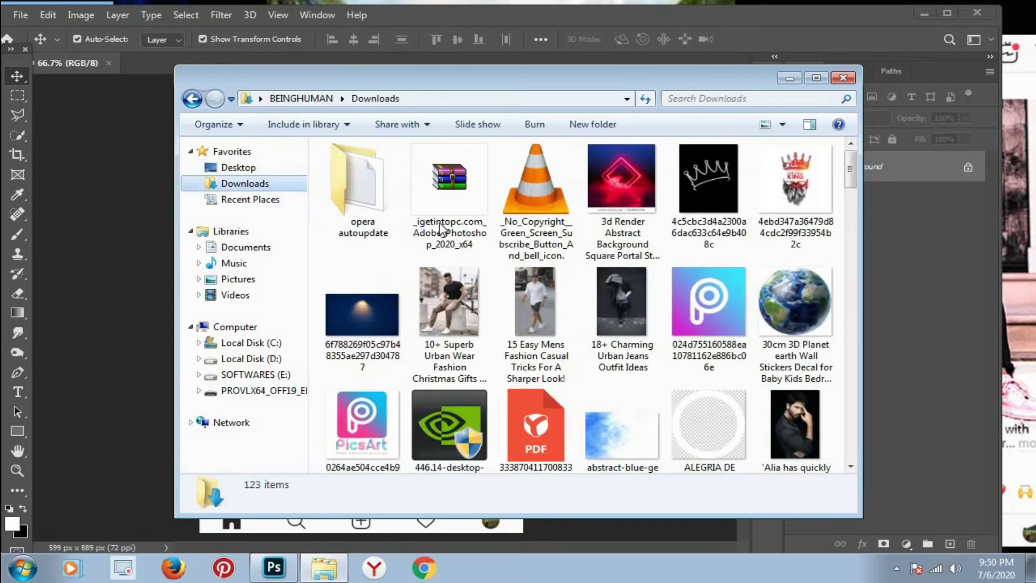
pyautogui.click(426, 292)
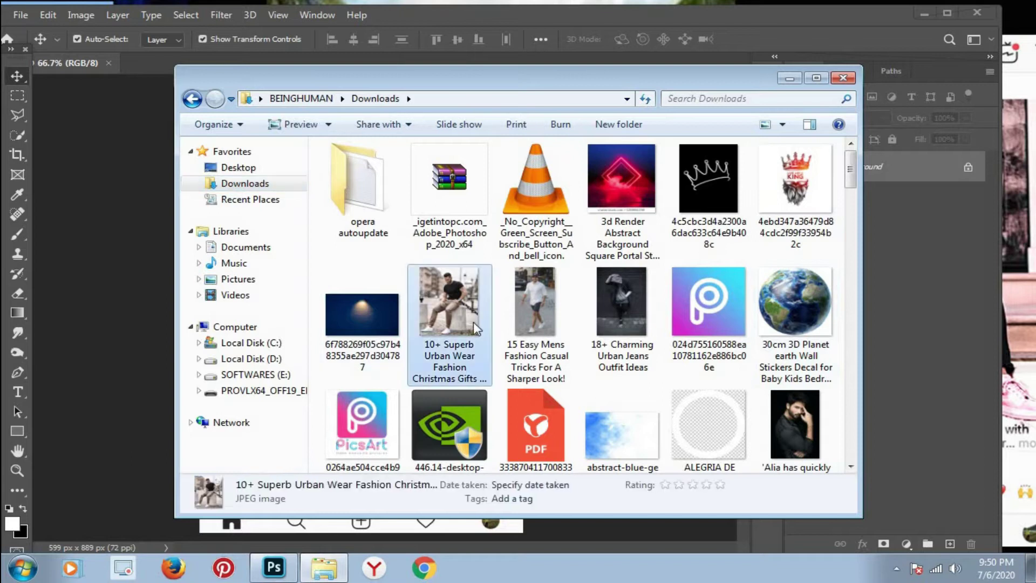
pyautogui.scroll(-1, 493, 305)
pyautogui.moveTo(300, 575); pyautogui.dragTo(349, 268)
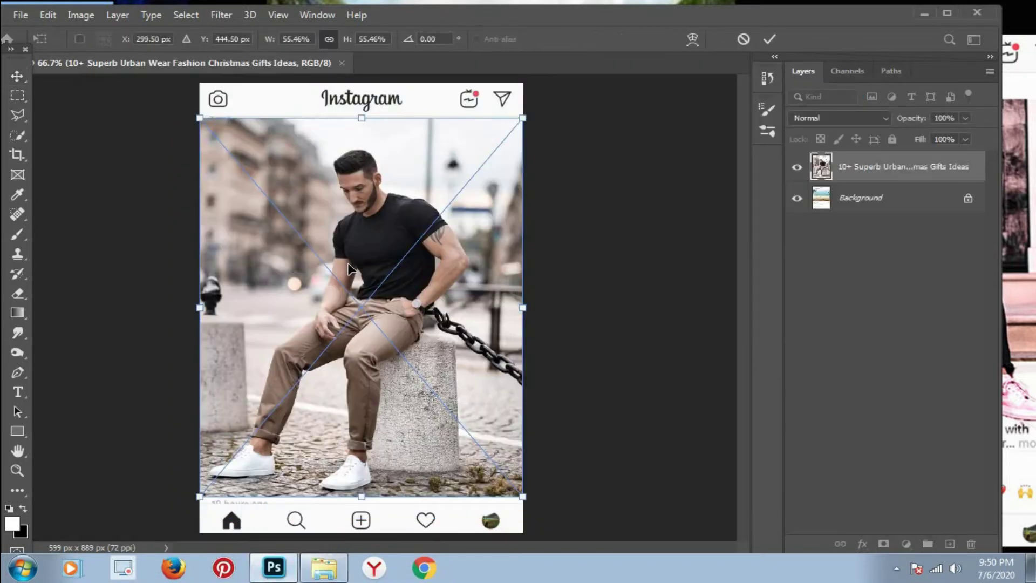
# Commit the placed street photo as a 55.46% layer above the template's Background
pyautogui.click(765, 38)
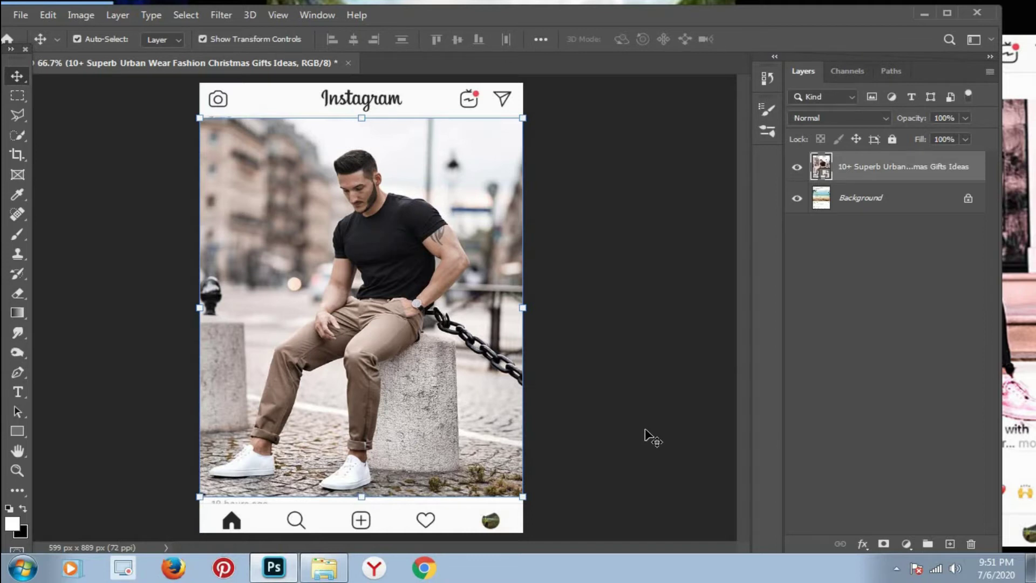
pyautogui.click(14, 99)
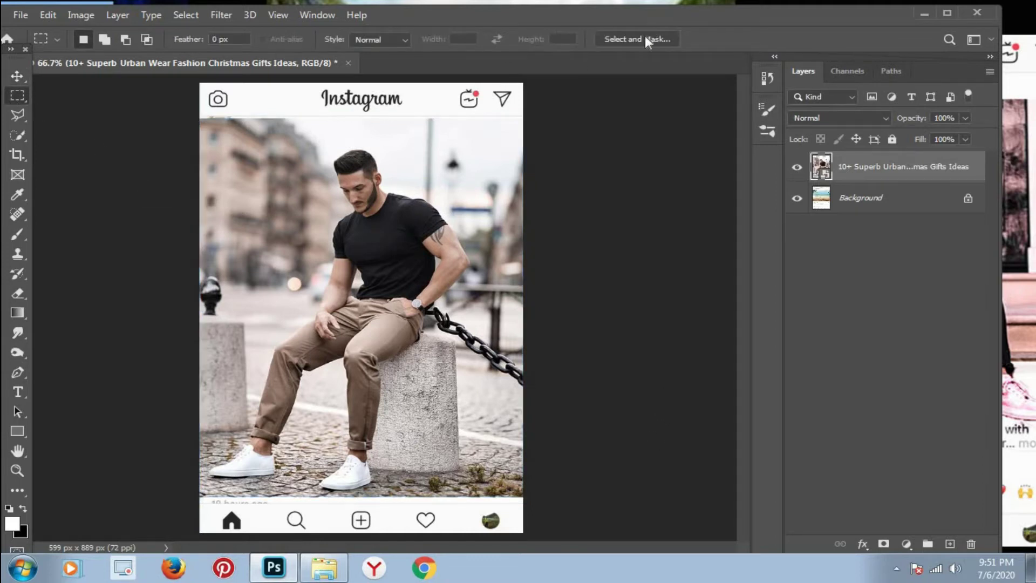
# Cut out the man with Select Subject, subtract the wrist chain, and output to a new layer
pyautogui.click(645, 37)
pyautogui.click(346, 39)
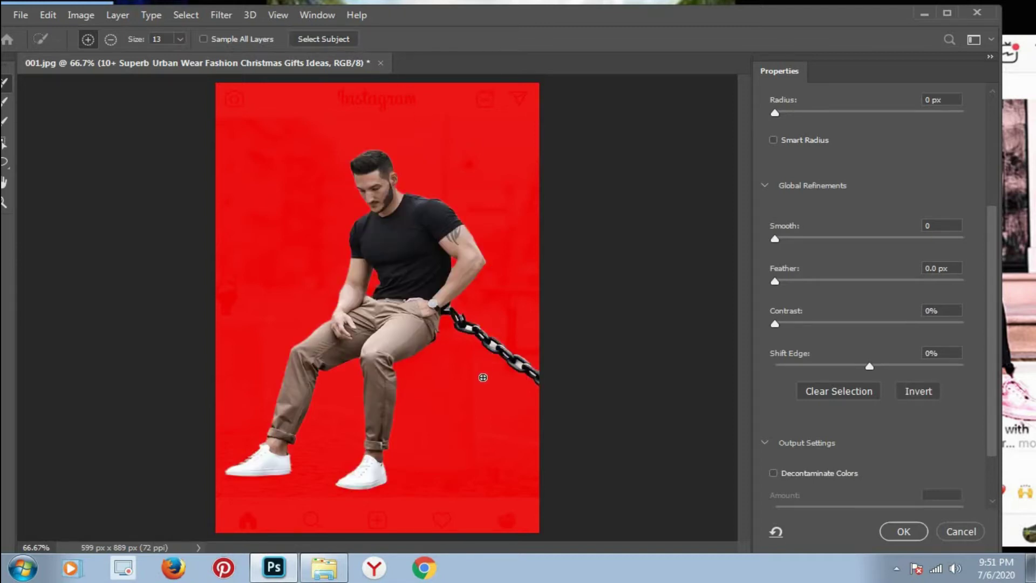
pyautogui.click(110, 39)
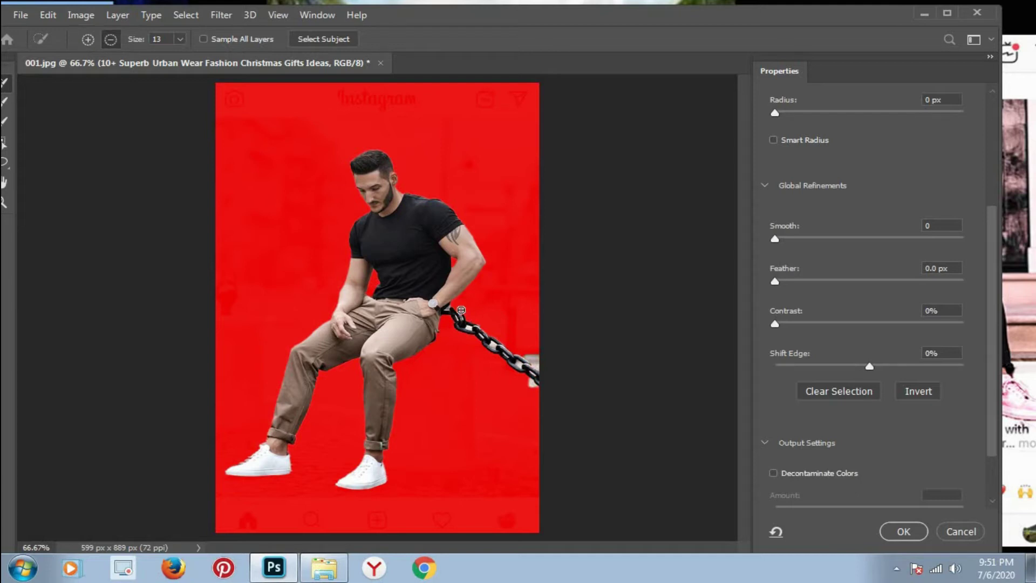
pyautogui.moveTo(451, 316); pyautogui.dragTo(538, 394)
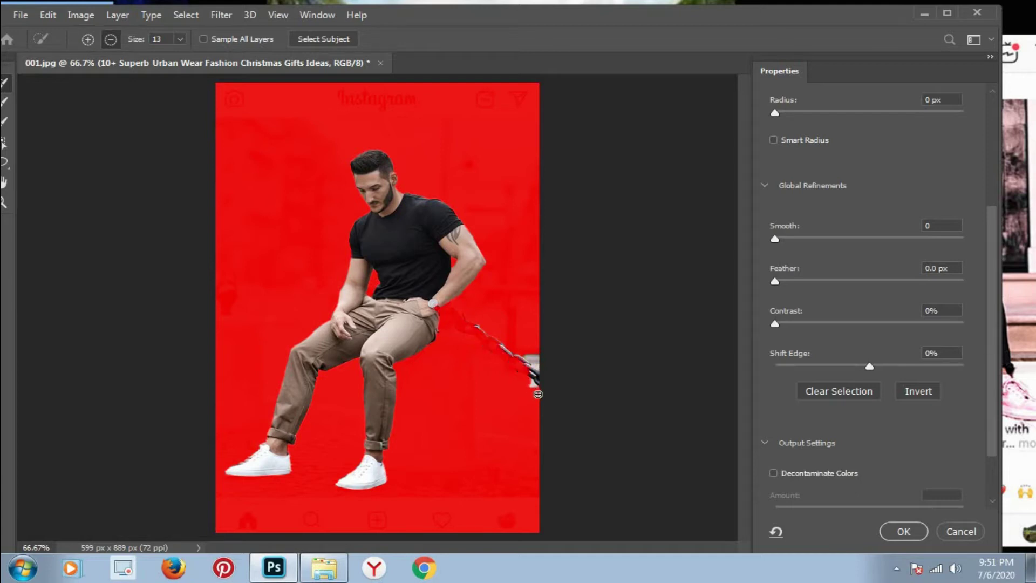
pyautogui.moveTo(540, 355); pyautogui.dragTo(534, 383)
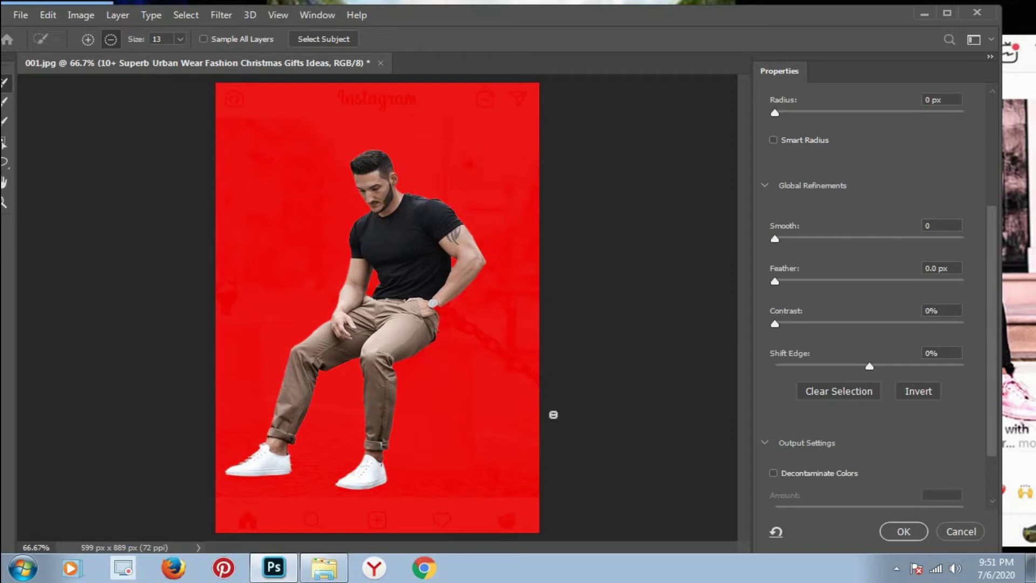
pyautogui.click(906, 532)
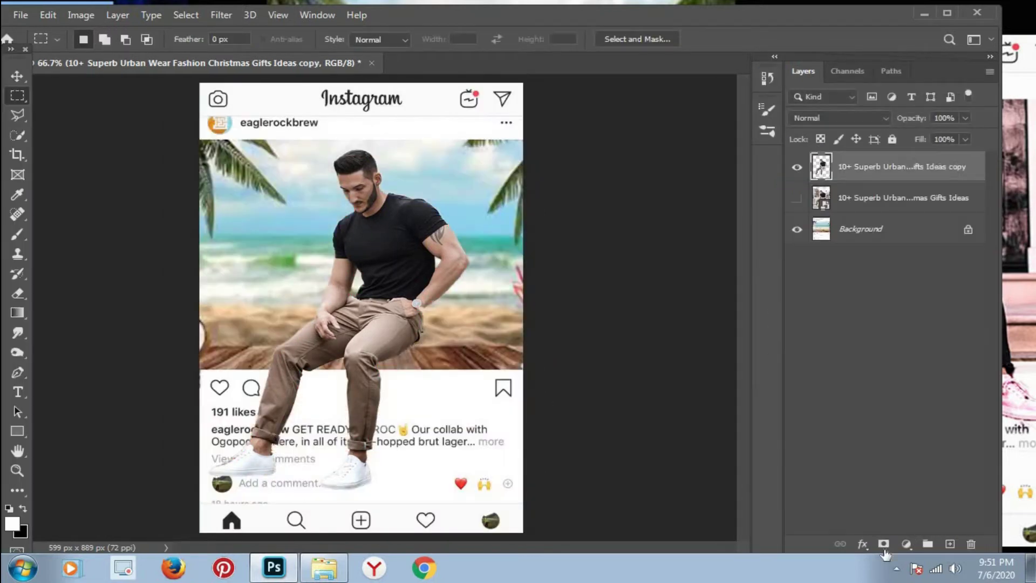
# Scale the cut-out man to about 90% and shift him slightly right and down
pyautogui.click(18, 75)
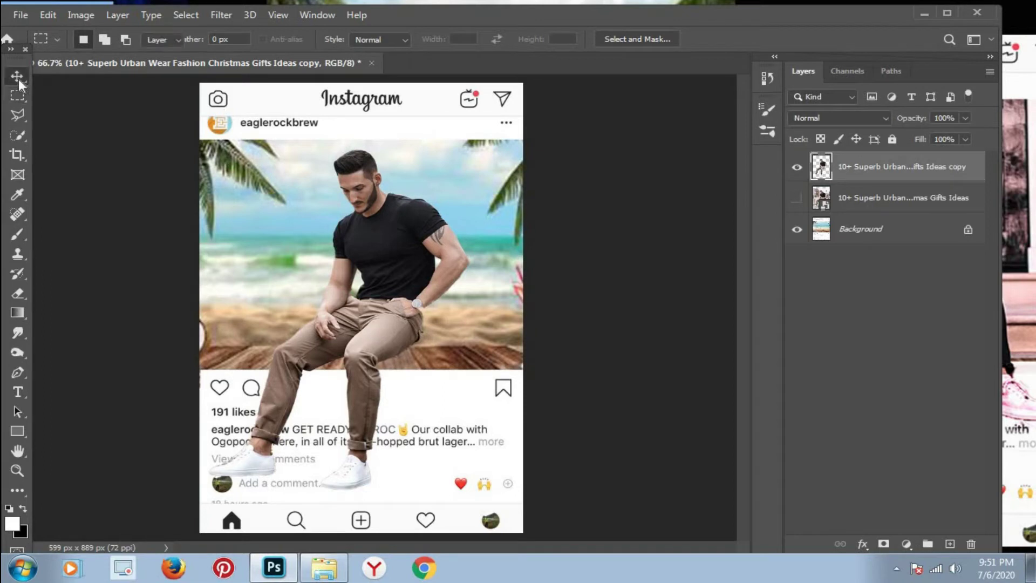
pyautogui.click(467, 155)
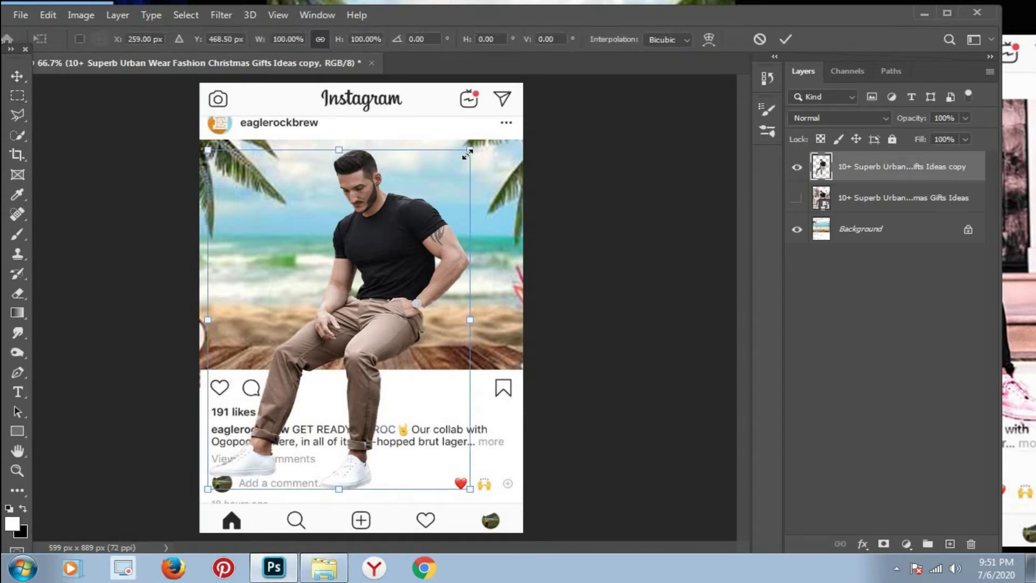
pyautogui.moveTo(467, 155); pyautogui.dragTo(439, 189)
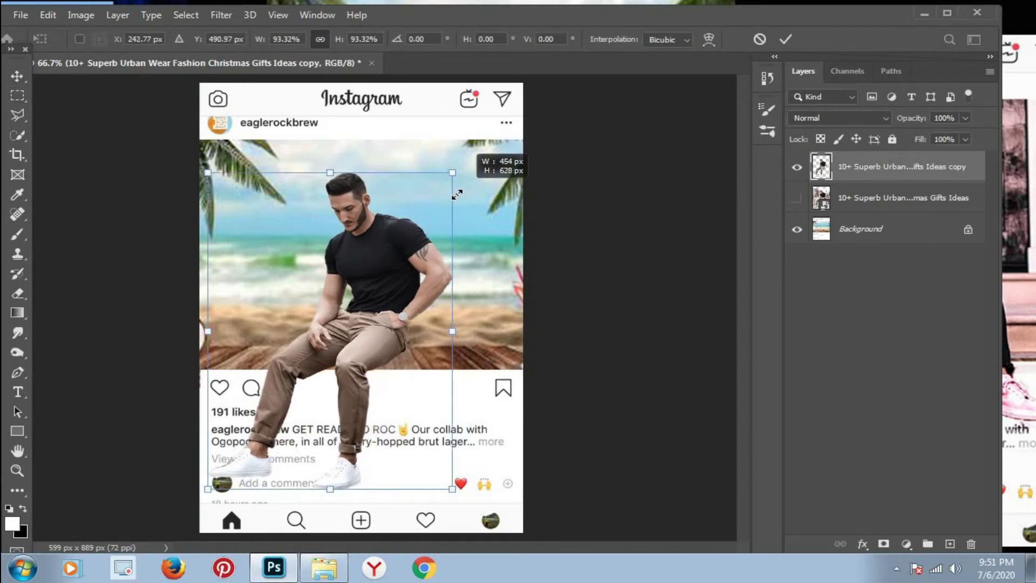
pyautogui.moveTo(384, 281); pyautogui.dragTo(405, 283)
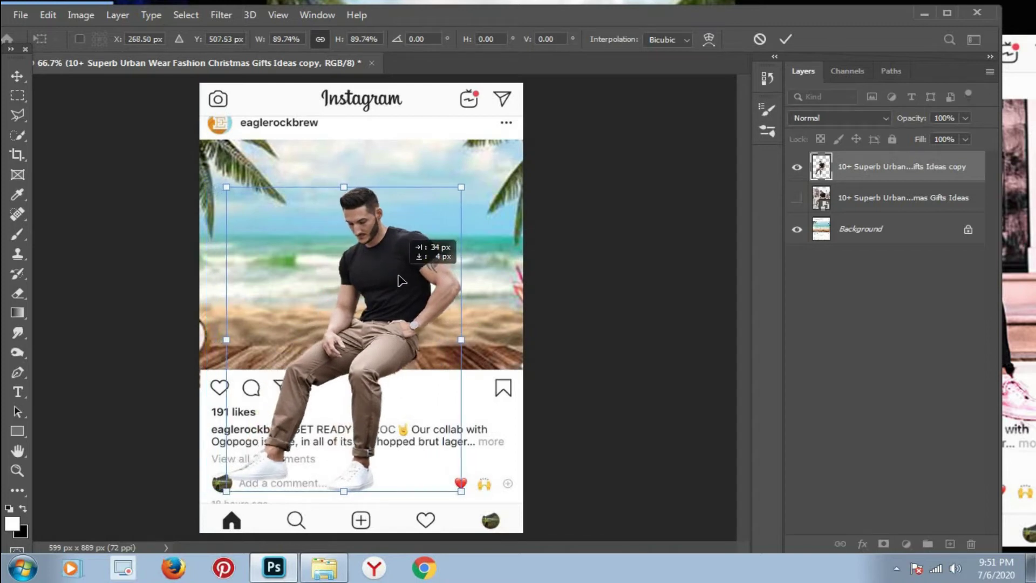
pyautogui.click(785, 39)
pyautogui.click(48, 14)
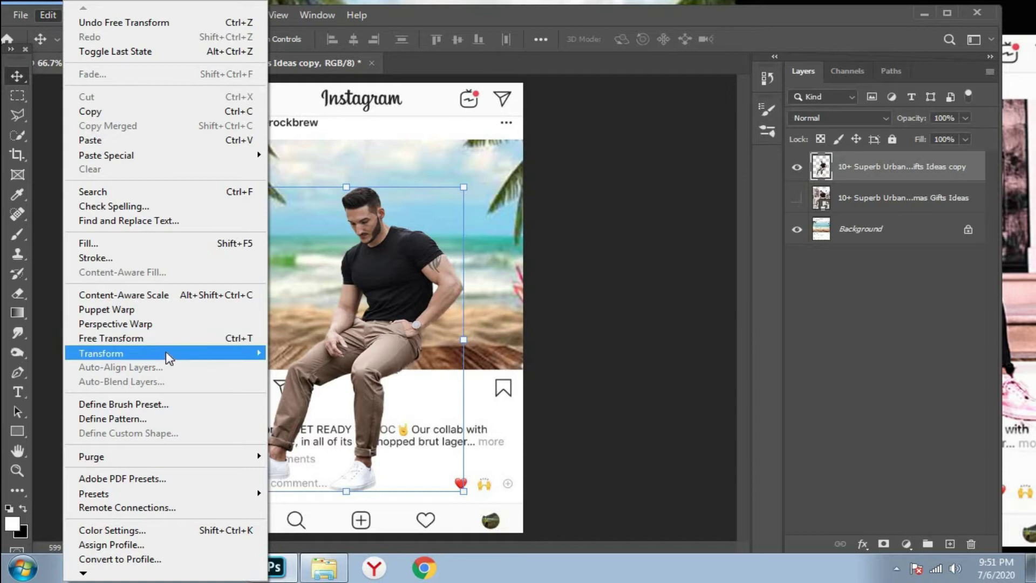
pyautogui.moveTo(101, 353)
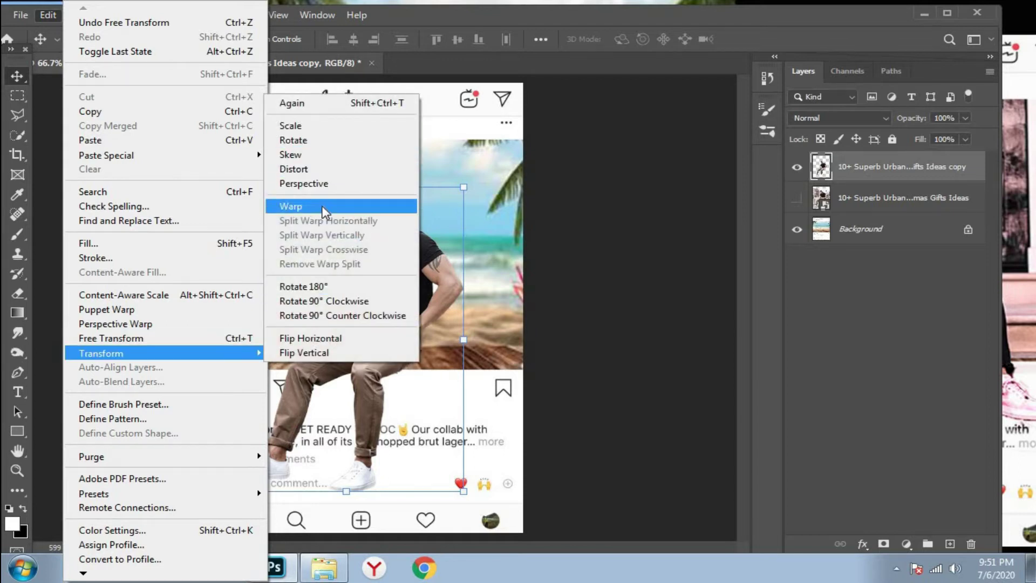
# Warp the man's layer, bending its lower right edge outward, and apply it
pyautogui.click(323, 211)
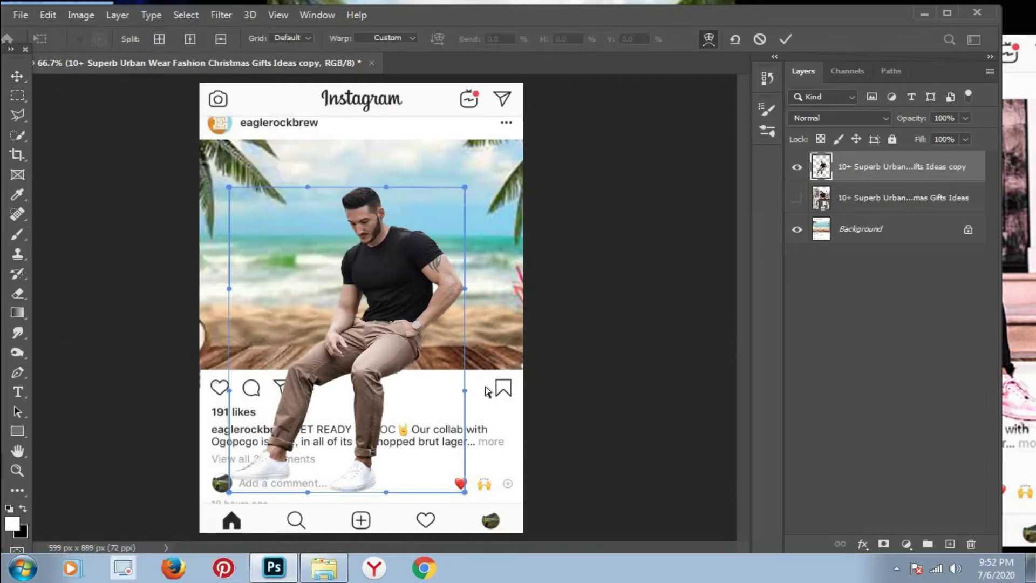
pyautogui.moveTo(465, 390); pyautogui.dragTo(484, 426)
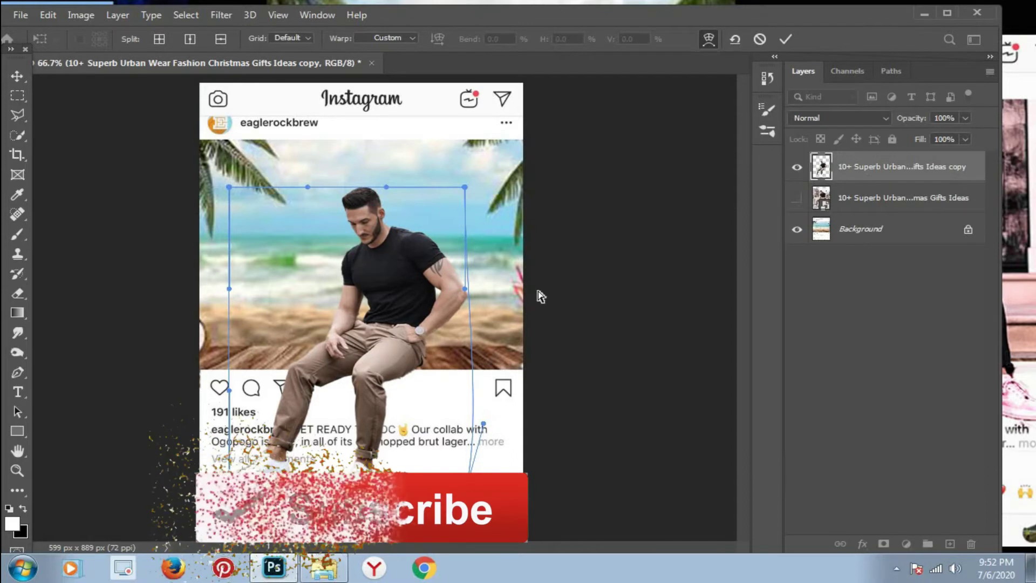
pyautogui.click(785, 39)
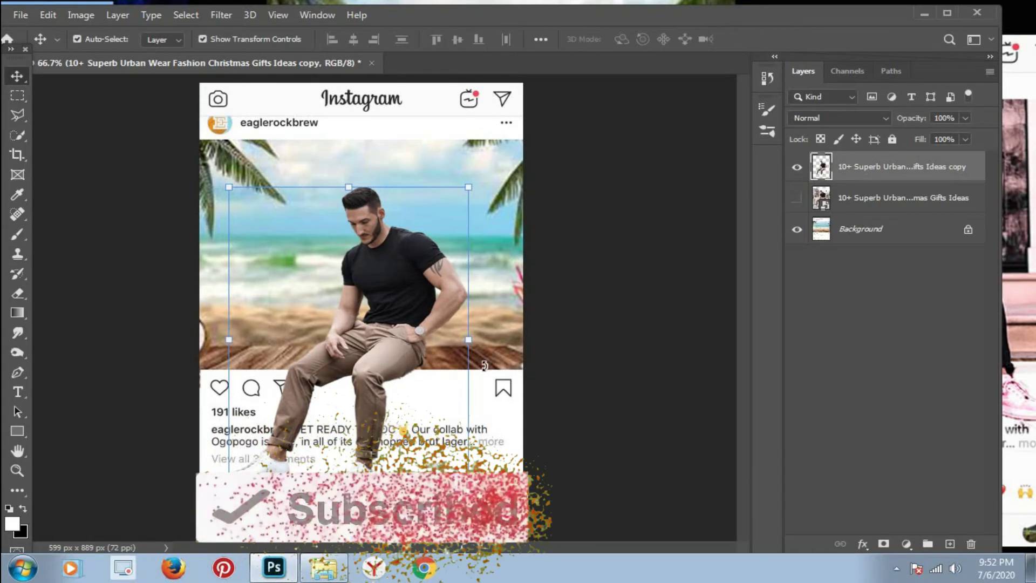
# Enlarge the man to about 112.6% and move him left and down near the post's bottom
pyautogui.press('Up')
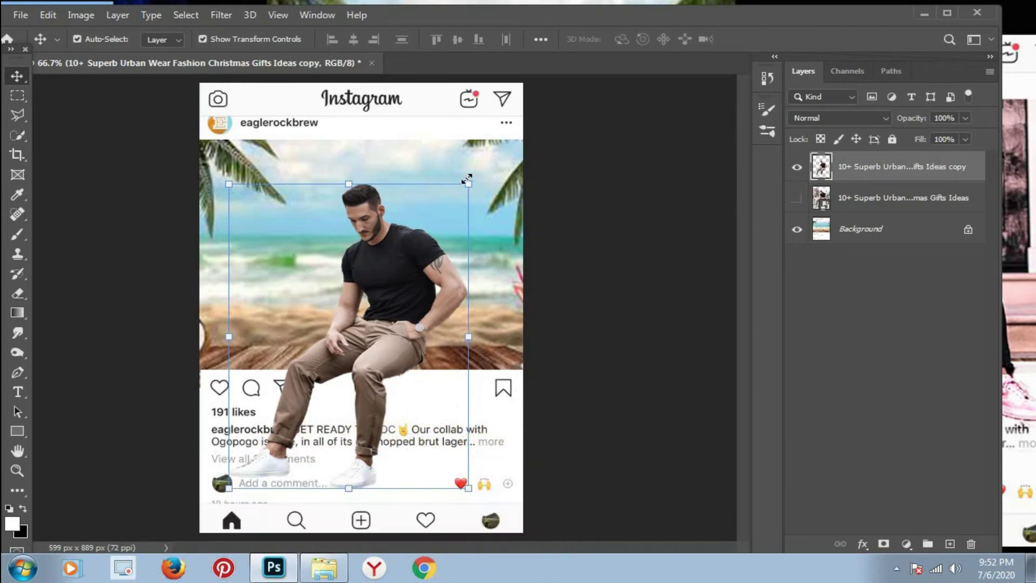
pyautogui.moveTo(469, 184); pyautogui.dragTo(497, 144)
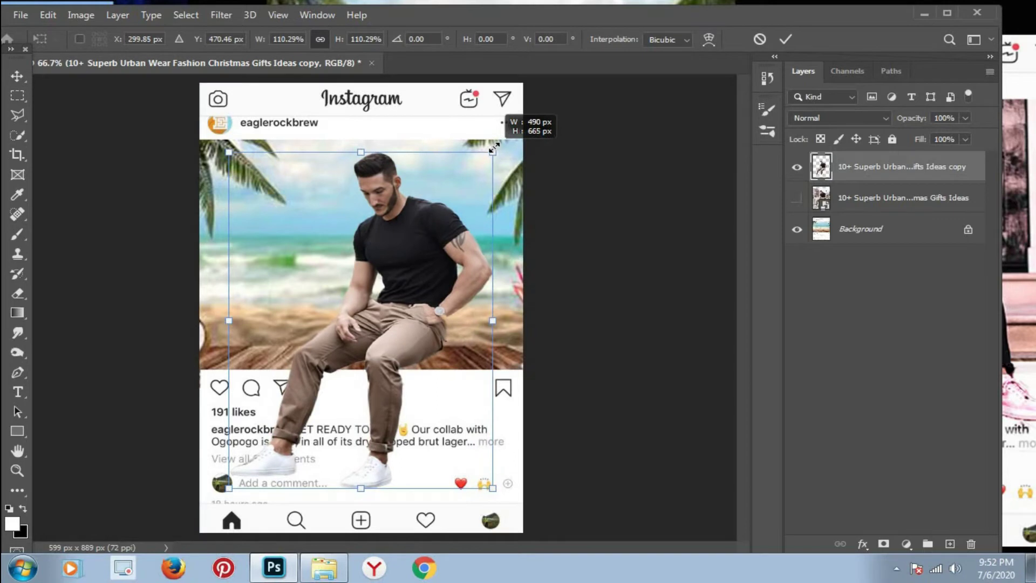
pyautogui.moveTo(433, 251); pyautogui.dragTo(419, 265)
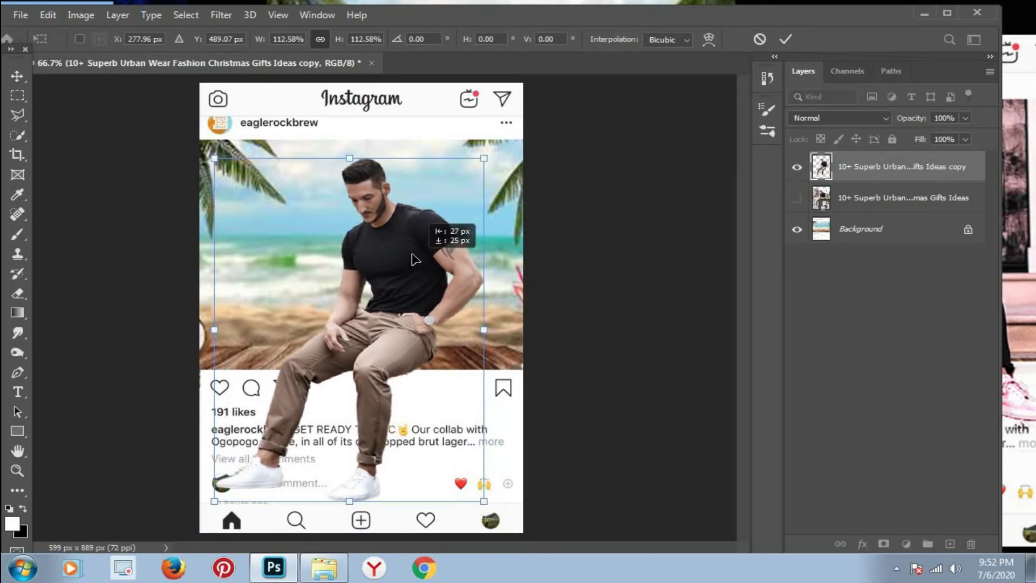
pyautogui.click(785, 39)
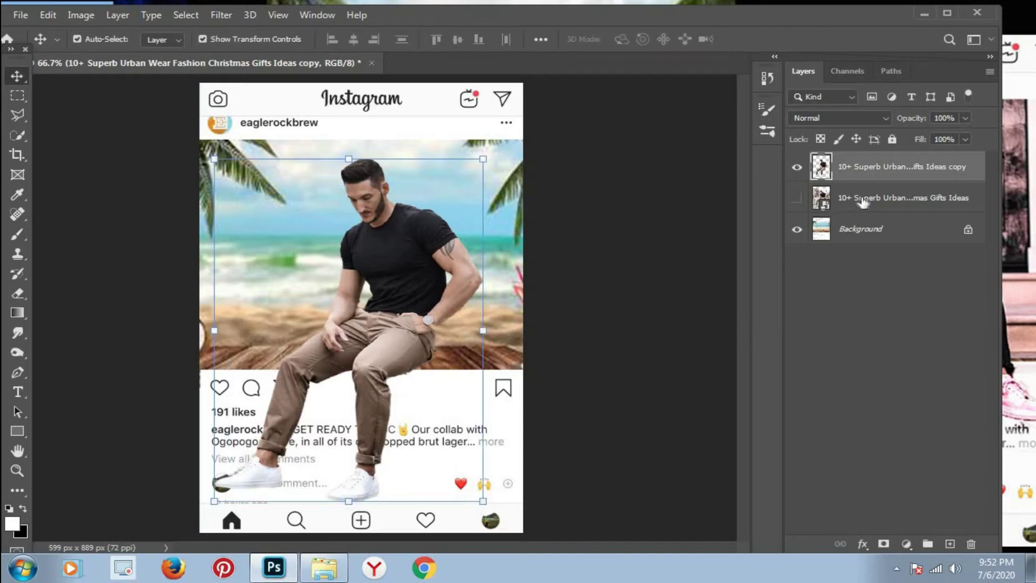
# Duplicate the man's layer as 'copy 2', then select the lower copy
pyautogui.rightClick(927, 172)
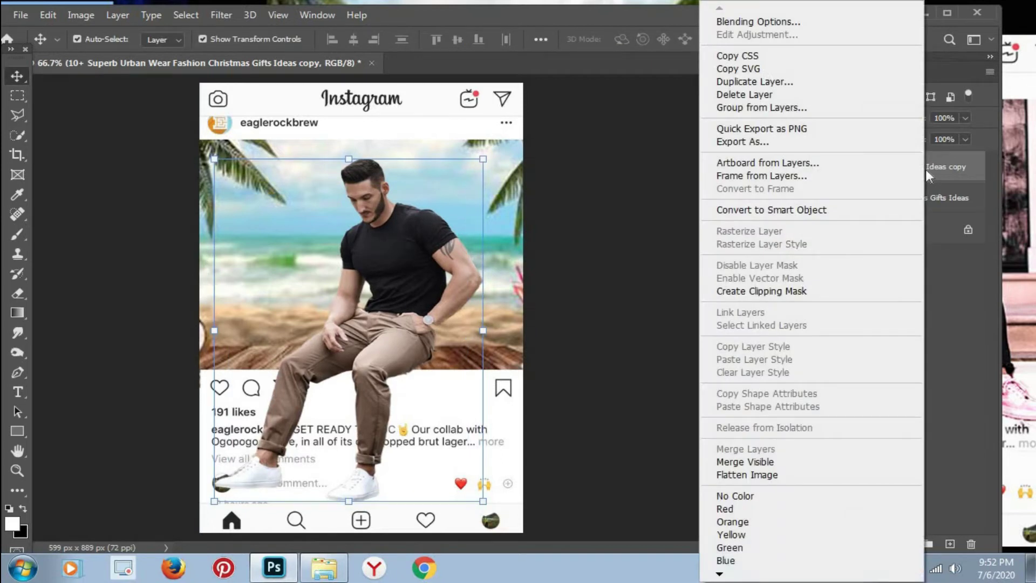
pyautogui.click(760, 82)
pyautogui.click(653, 145)
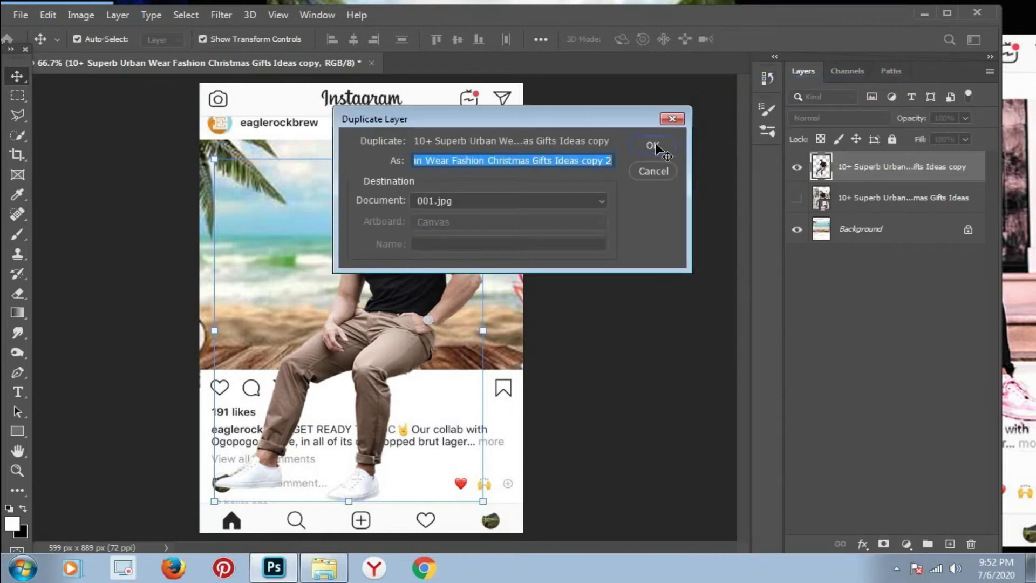
pyautogui.click(900, 199)
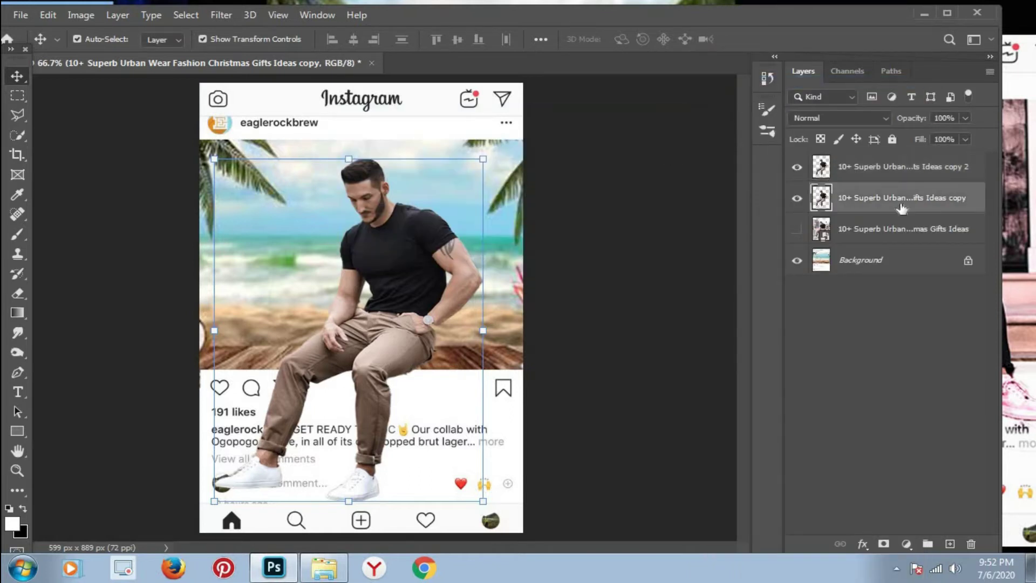
# Set the lower copy's fill to 35% as a faint shadow and marquee the beach photo area
pyautogui.click(965, 140)
pyautogui.moveTo(914, 150); pyautogui.dragTo(919, 155)
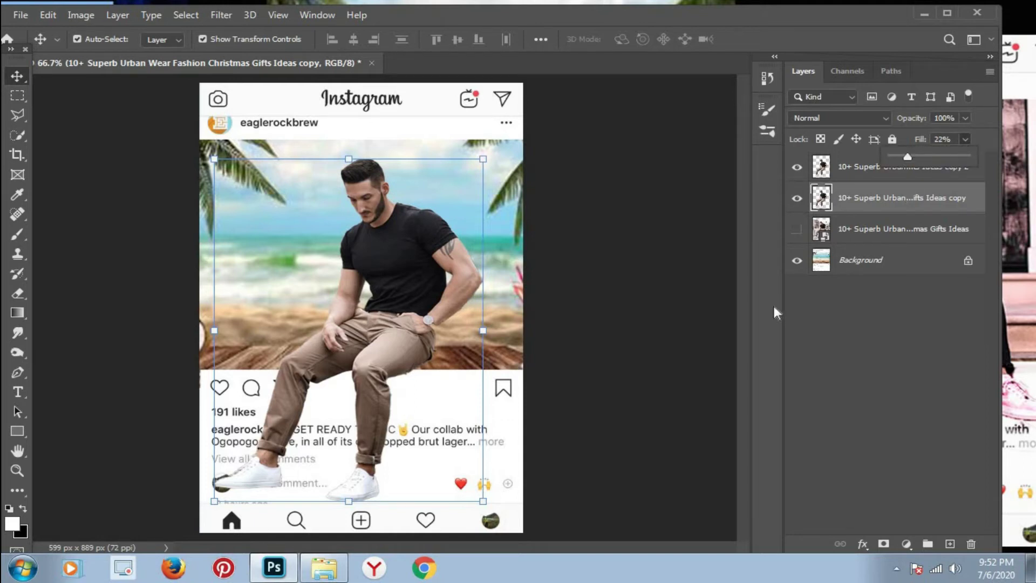
pyautogui.moveTo(718, 301); pyautogui.dragTo(725, 305)
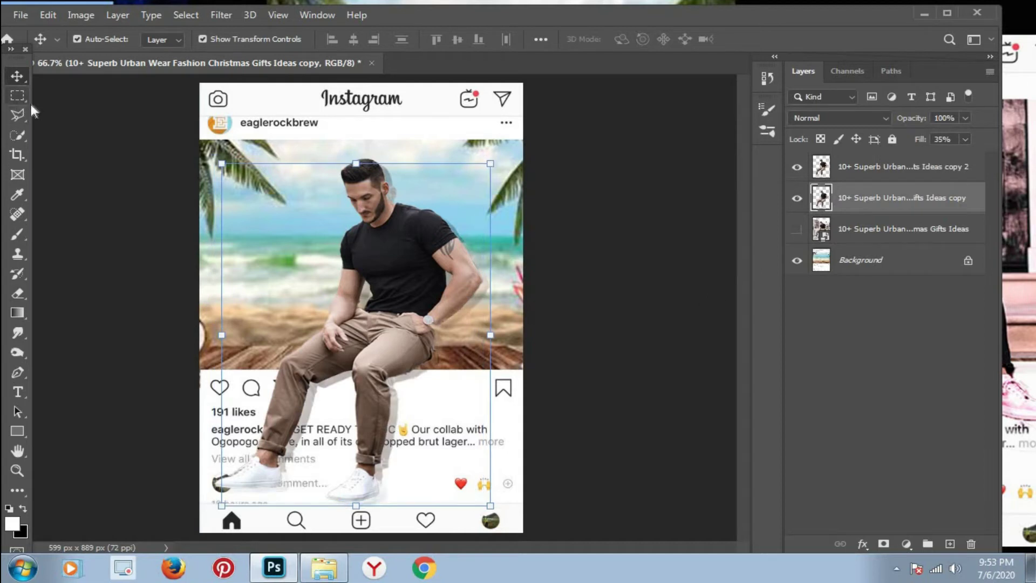
pyautogui.click(17, 96)
pyautogui.moveTo(225, 160); pyautogui.dragTo(494, 381)
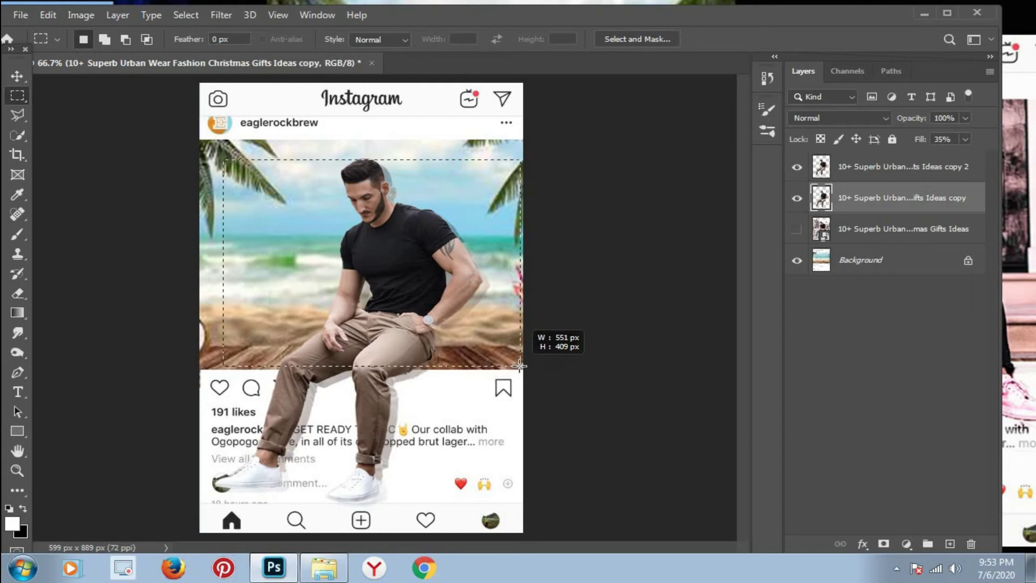
# Erase the faint shadow inside the beach photo area, leaving it only below the photo
pyautogui.moveTo(505, 374); pyautogui.dragTo(519, 367)
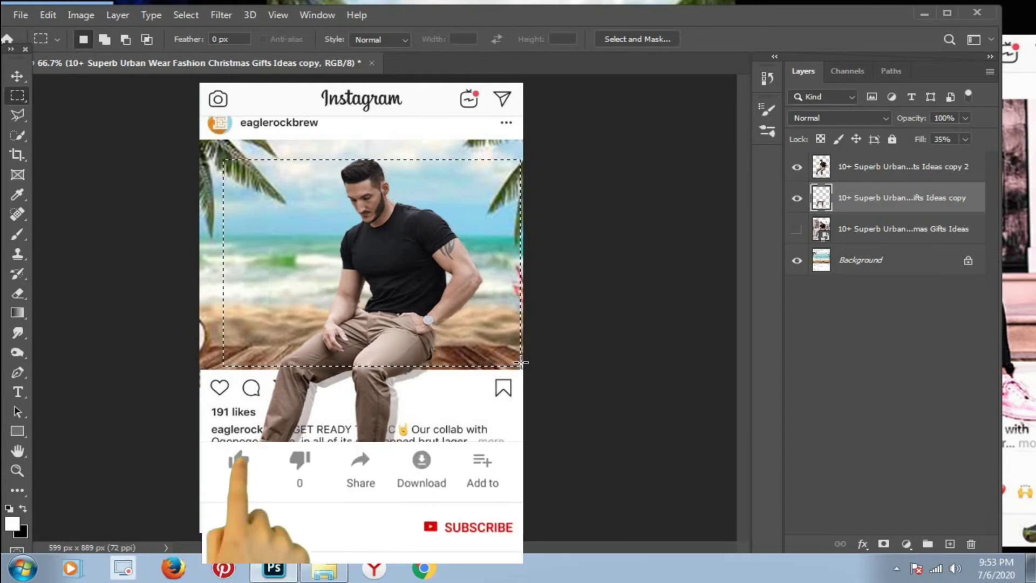
pyautogui.press('Delete')
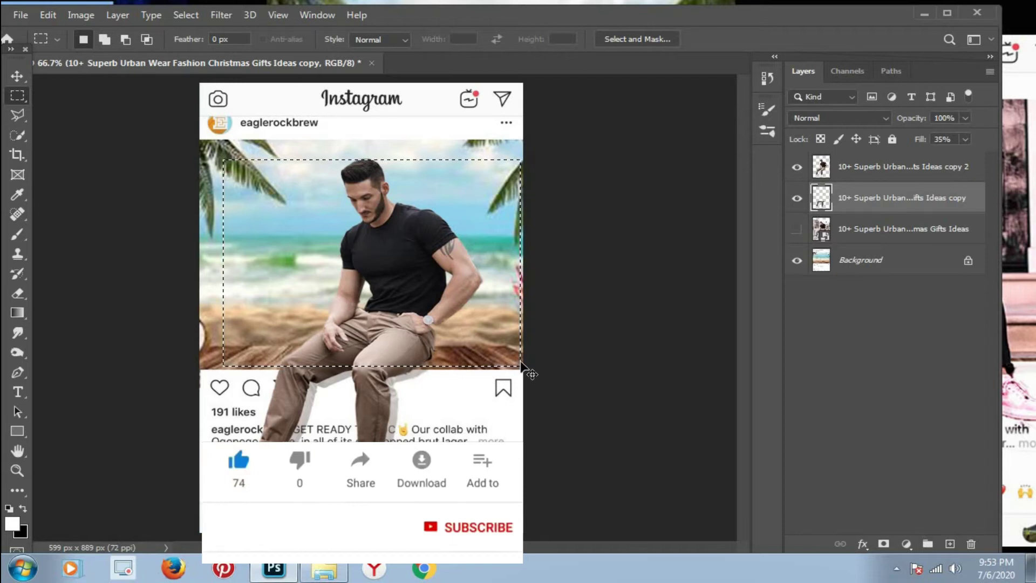
pyautogui.hotkey('ctrl', 'd')
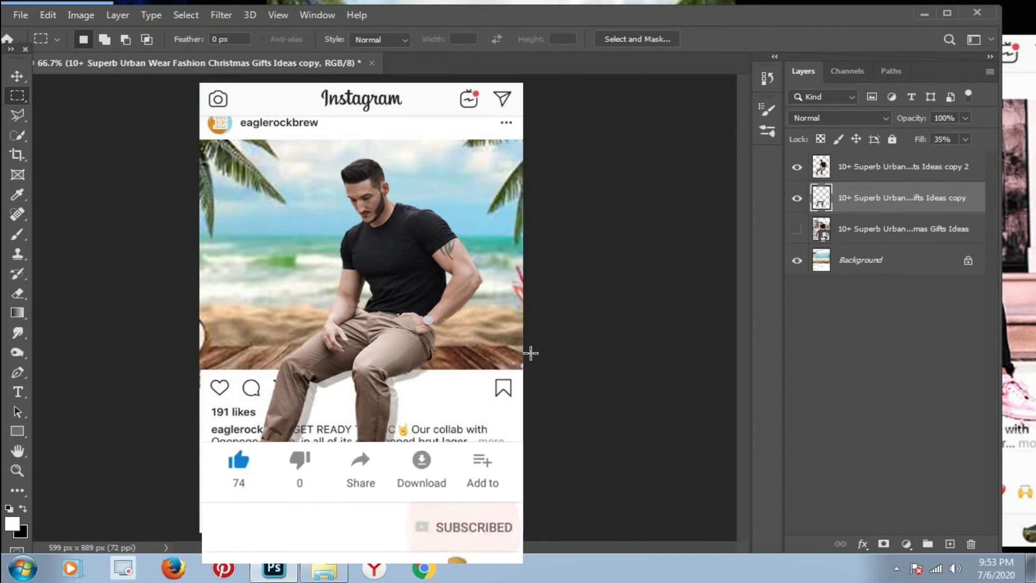
# With the Move tool, reframe the view and select the top copy of the man
pyautogui.click(17, 75)
pyautogui.click(598, 356)
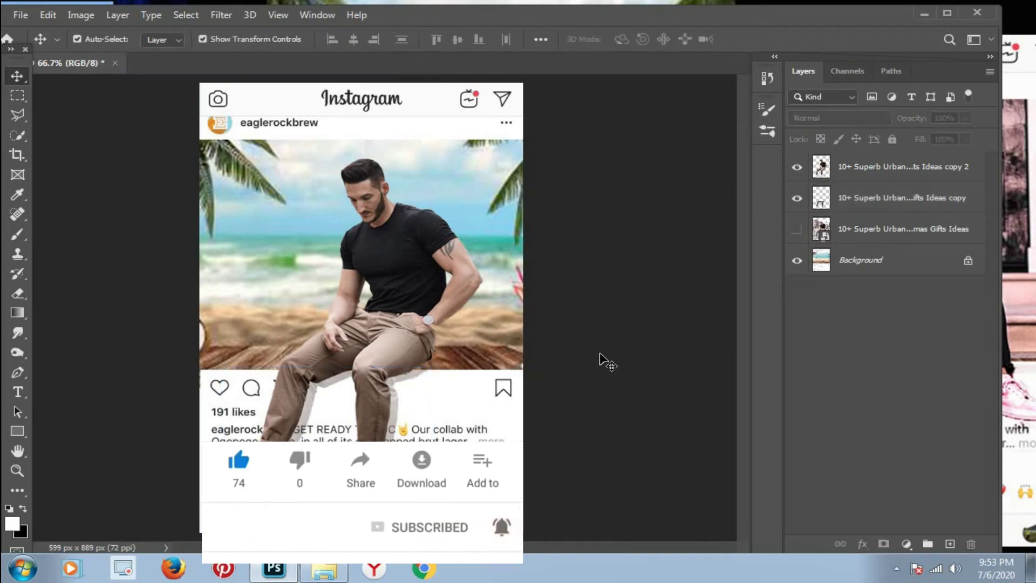
pyautogui.hotkey('ctrl', '-')
pyautogui.hotkey('ctrl', '-')
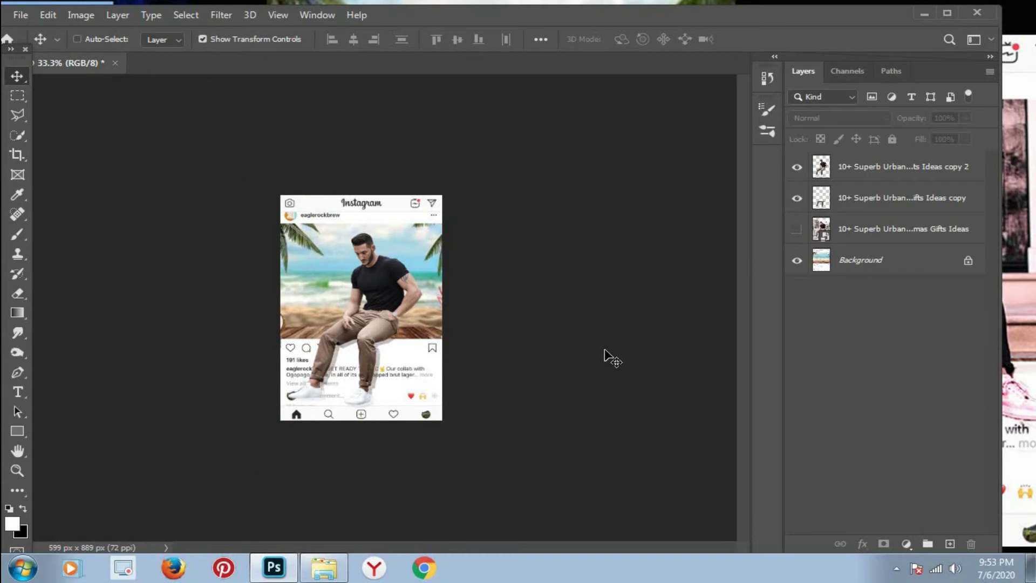
pyautogui.hotkey('ctrl', '+')
pyautogui.hotkey('ctrl', '+')
pyautogui.keyDown('ctrl'); pyautogui.click(410, 232); pyautogui.keyUp('ctrl')
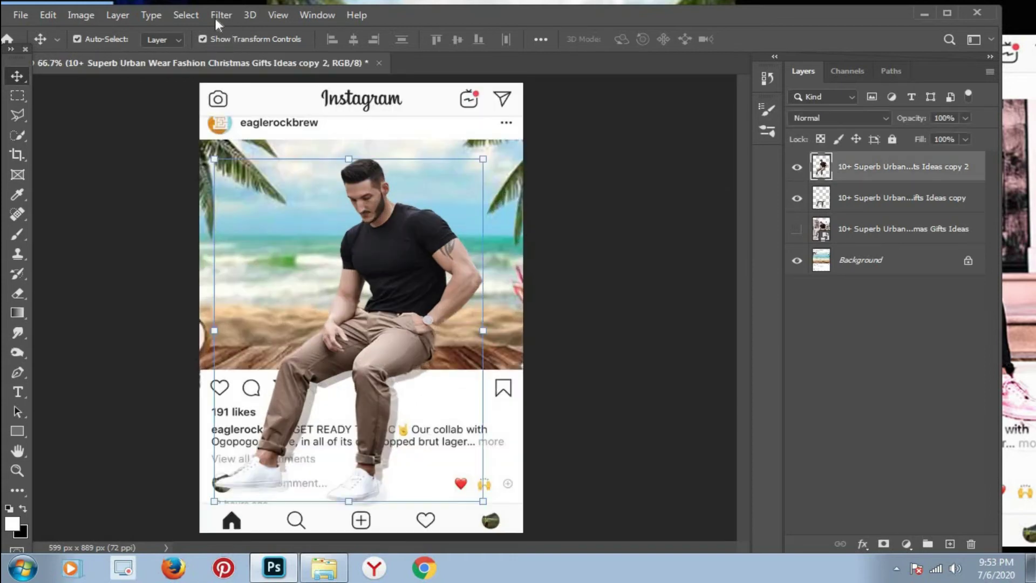
# Apply Camera Raw to the man: HSL hue Aquas +45, Blues +33, Aquas saturation +48
pyautogui.click(220, 16)
pyautogui.click(286, 107)
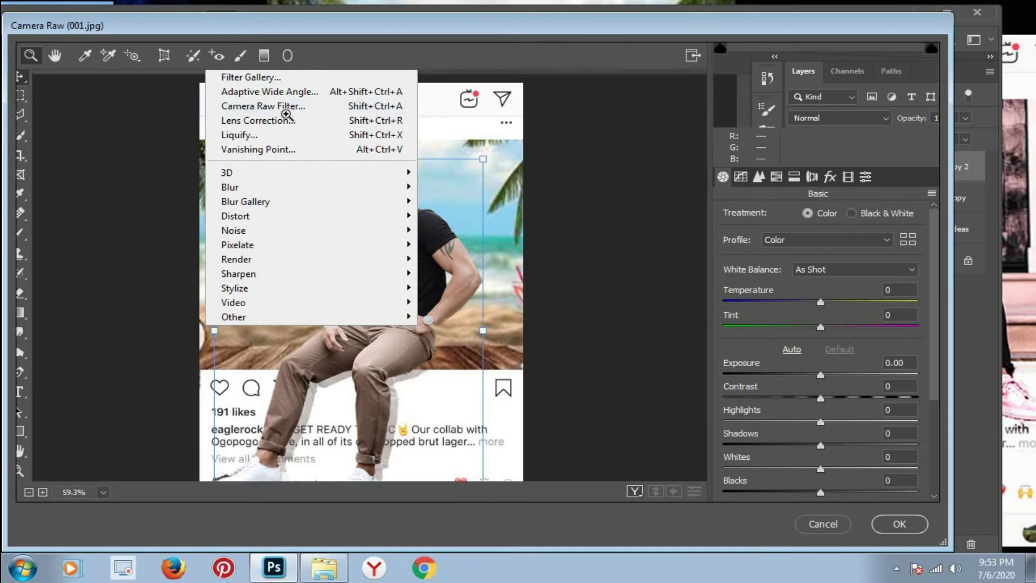
pyautogui.click(776, 178)
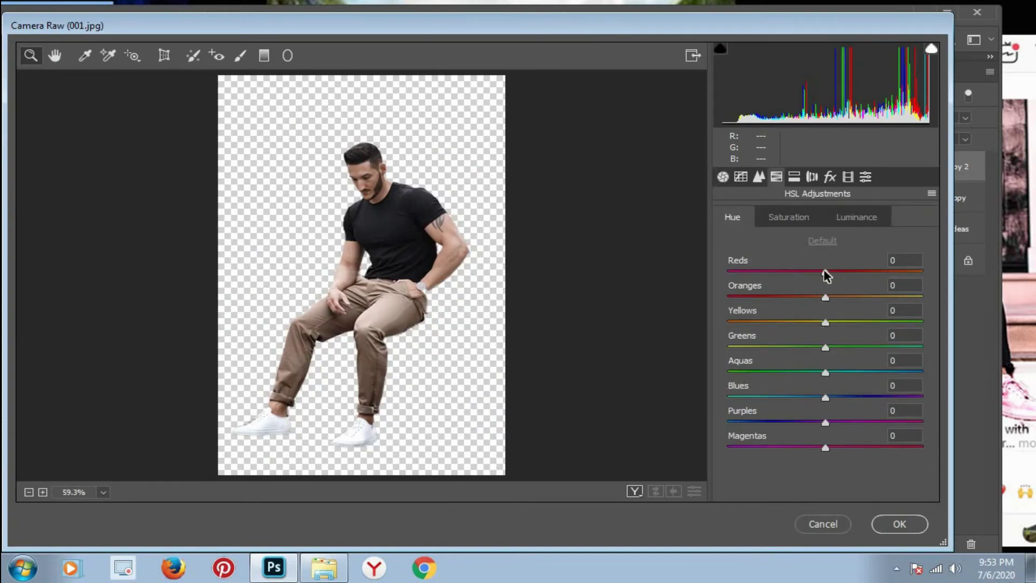
pyautogui.moveTo(830, 397); pyautogui.dragTo(851, 395)
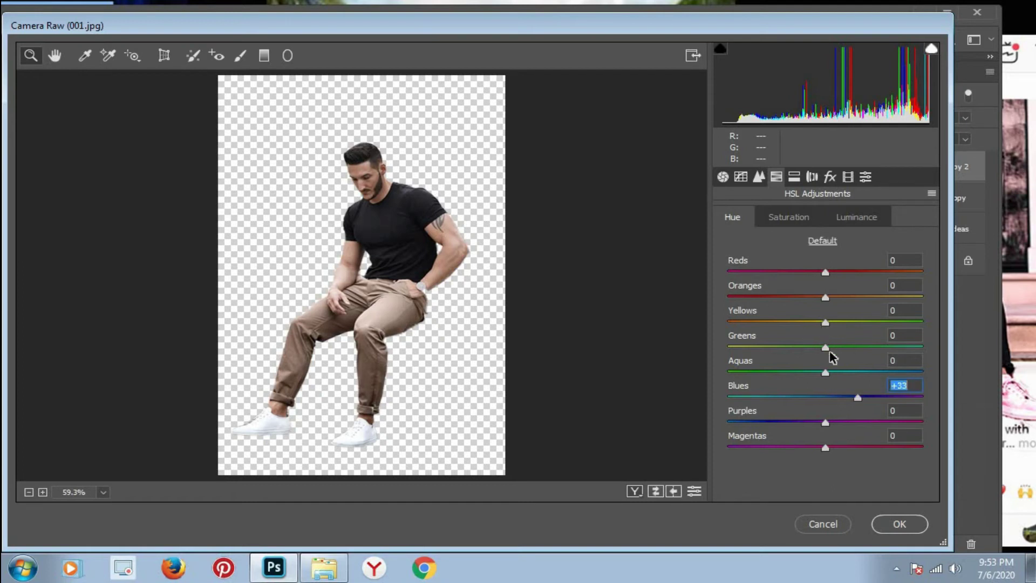
pyautogui.moveTo(827, 372); pyautogui.dragTo(868, 372)
pyautogui.click(798, 222)
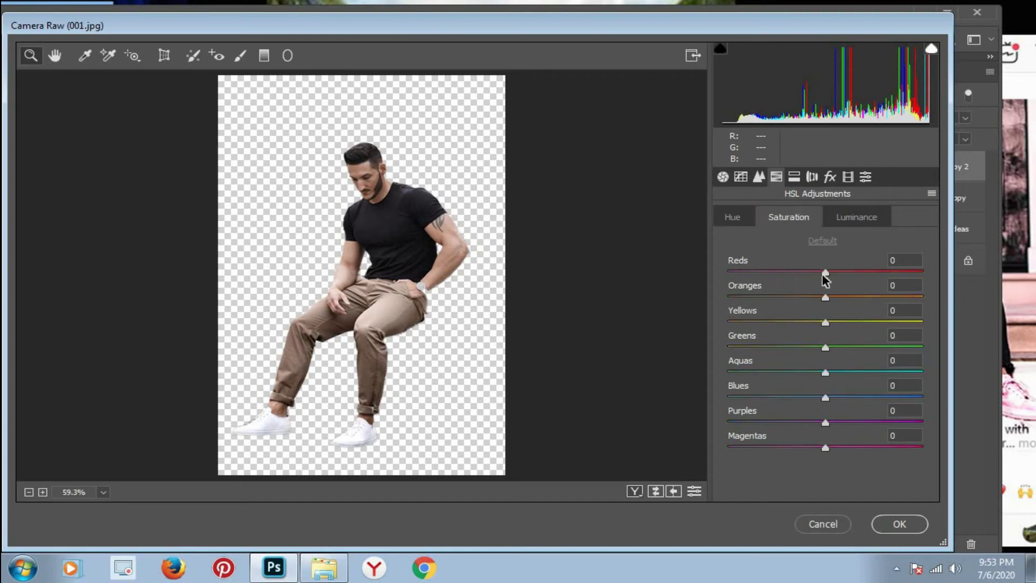
pyautogui.moveTo(826, 372)
pyautogui.mouseDown()
pyautogui.moveTo(870, 373)
pyautogui.moveTo(922, 398)
pyautogui.mouseUp()
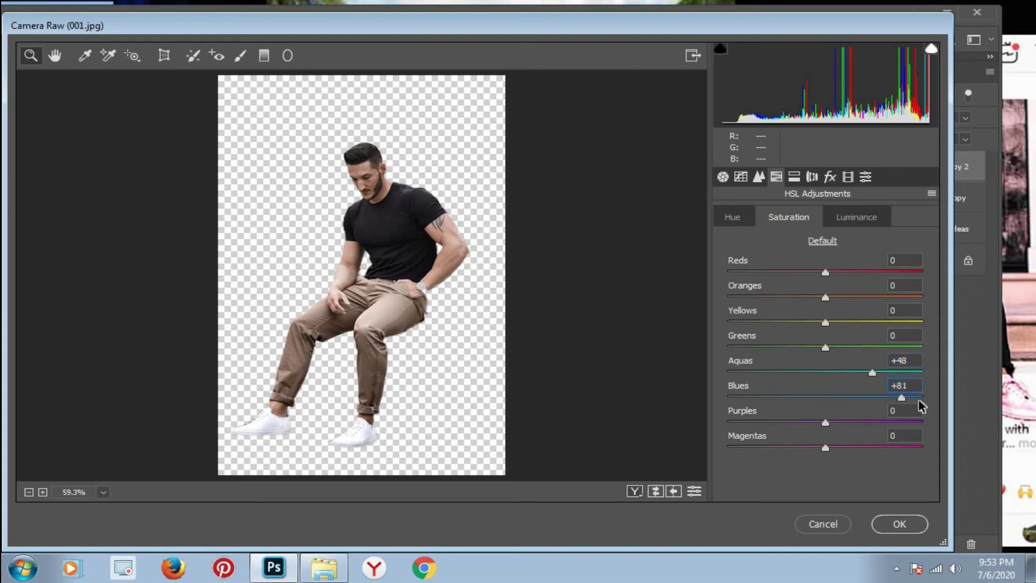
pyautogui.click(745, 220)
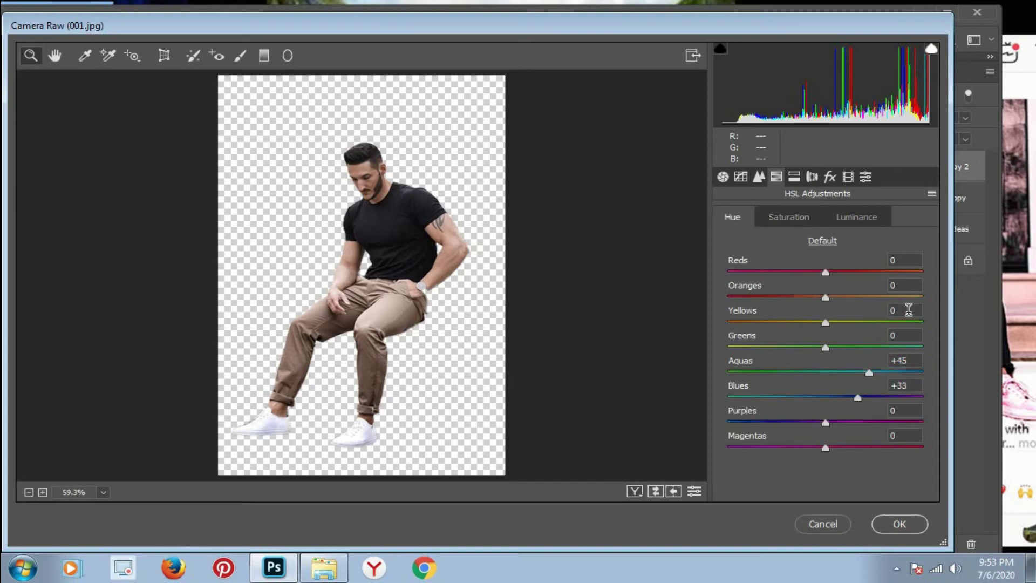
pyautogui.click(724, 177)
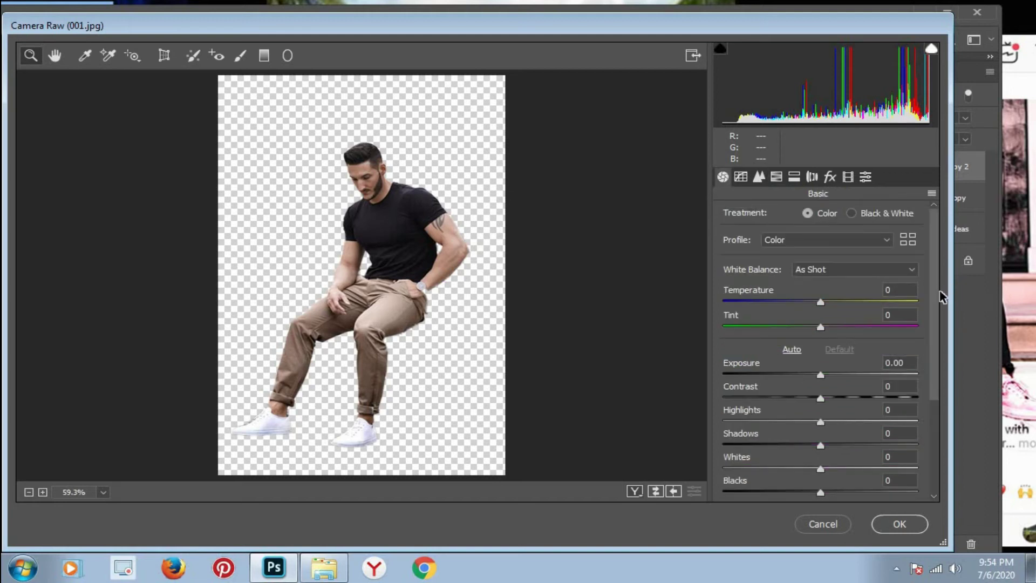
# Raise Blacks to +53 and brighten Exposure to about +0.90
pyautogui.moveTo(938, 292); pyautogui.dragTo(931, 373)
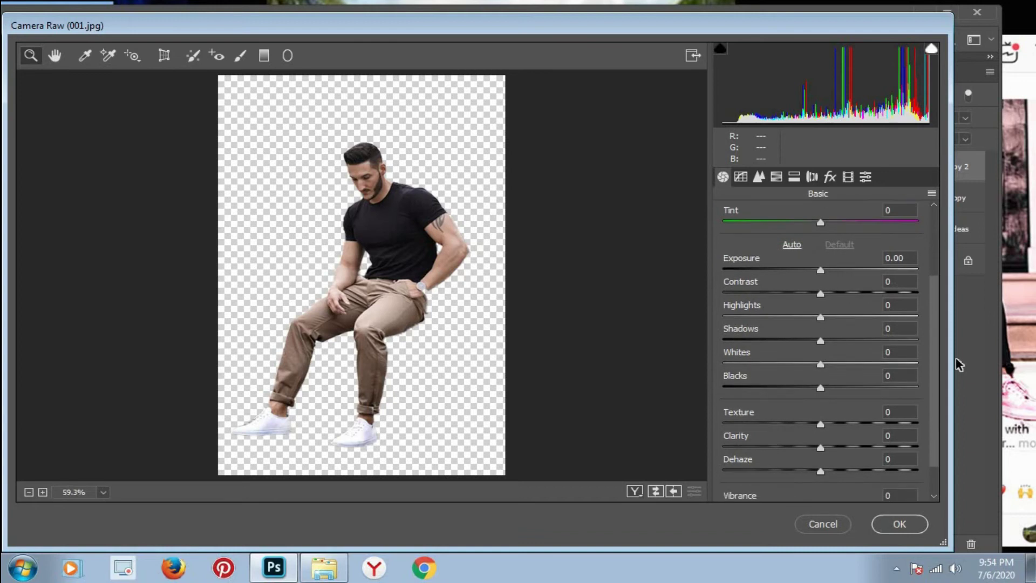
pyautogui.moveTo(821, 373); pyautogui.dragTo(871, 372)
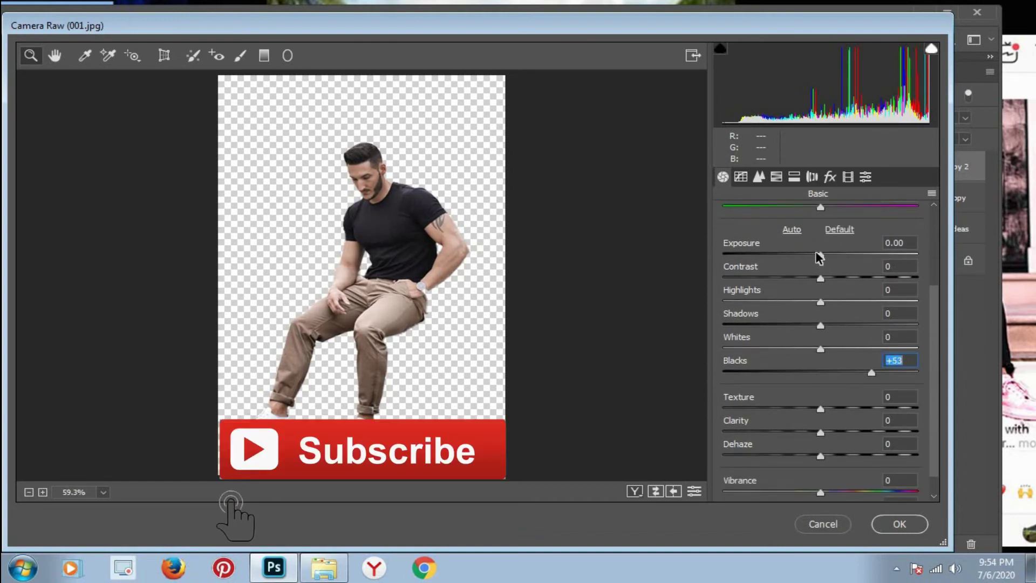
pyautogui.moveTo(820, 254); pyautogui.dragTo(840, 256)
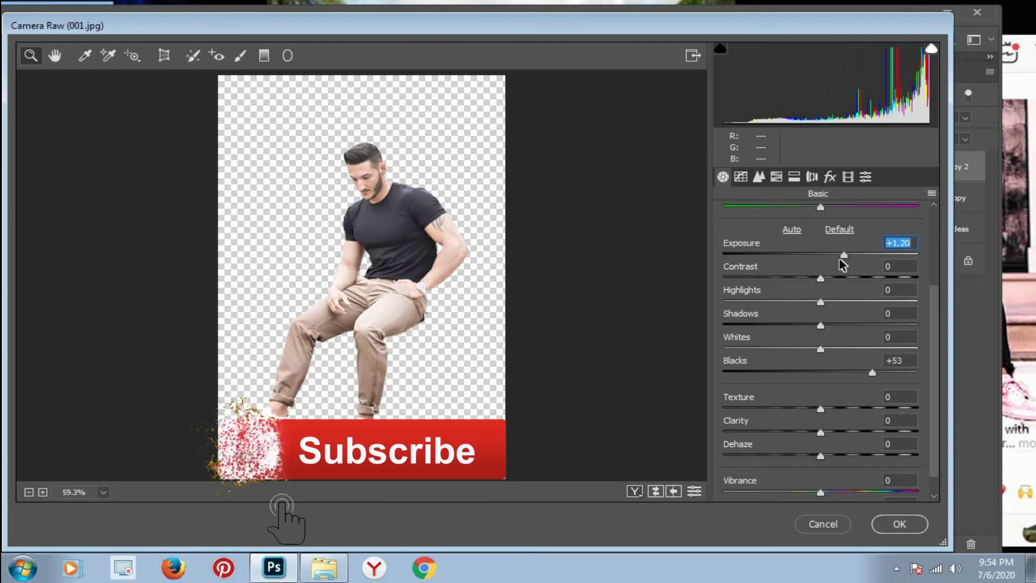
pyautogui.press('Down')
pyautogui.press('Down')
# Set Contrast +63, Clarity +42, Shadows -32, Whites +52, Exposure +1.15, and apply Camera Raw
pyautogui.click(821, 279)
pyautogui.moveTo(829, 283)
pyautogui.mouseDown()
pyautogui.moveTo(889, 297)
pyautogui.moveTo(885, 284)
pyautogui.mouseUp()
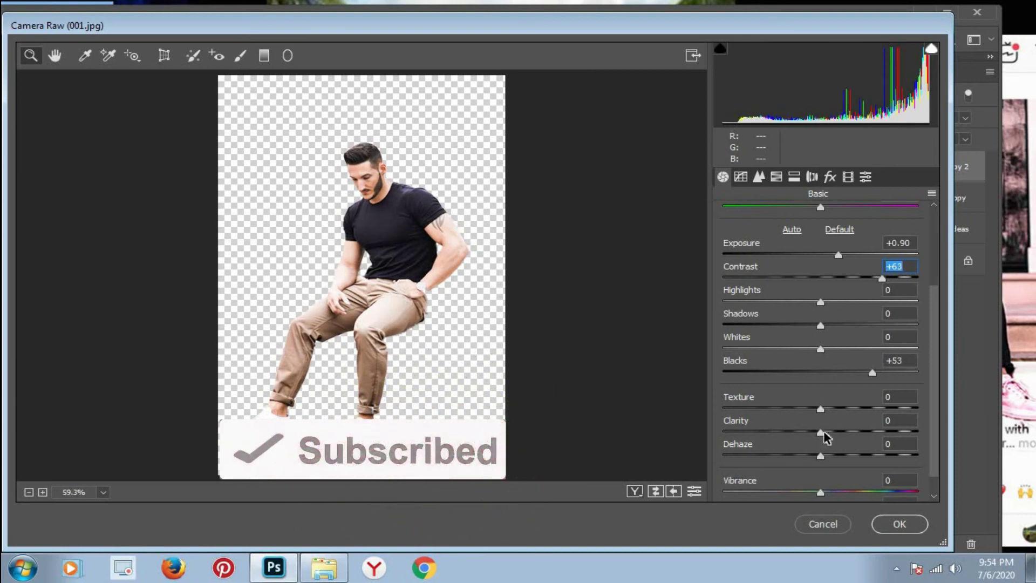
pyautogui.moveTo(825, 432); pyautogui.dragTo(849, 430)
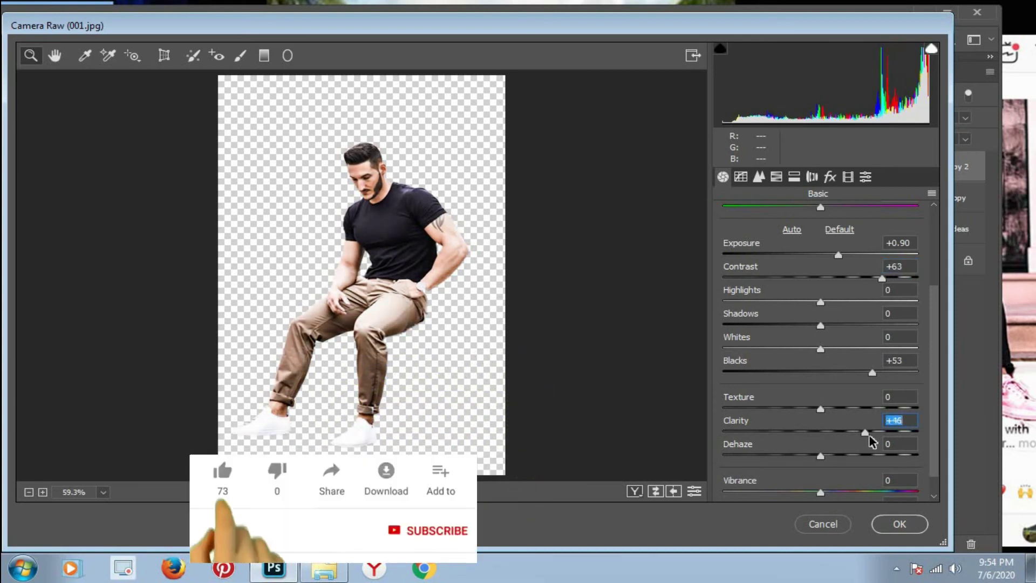
pyautogui.moveTo(821, 302)
pyautogui.mouseDown()
pyautogui.moveTo(797, 293)
pyautogui.moveTo(825, 302)
pyautogui.moveTo(791, 327)
pyautogui.moveTo(885, 358)
pyautogui.moveTo(872, 349)
pyautogui.mouseUp()
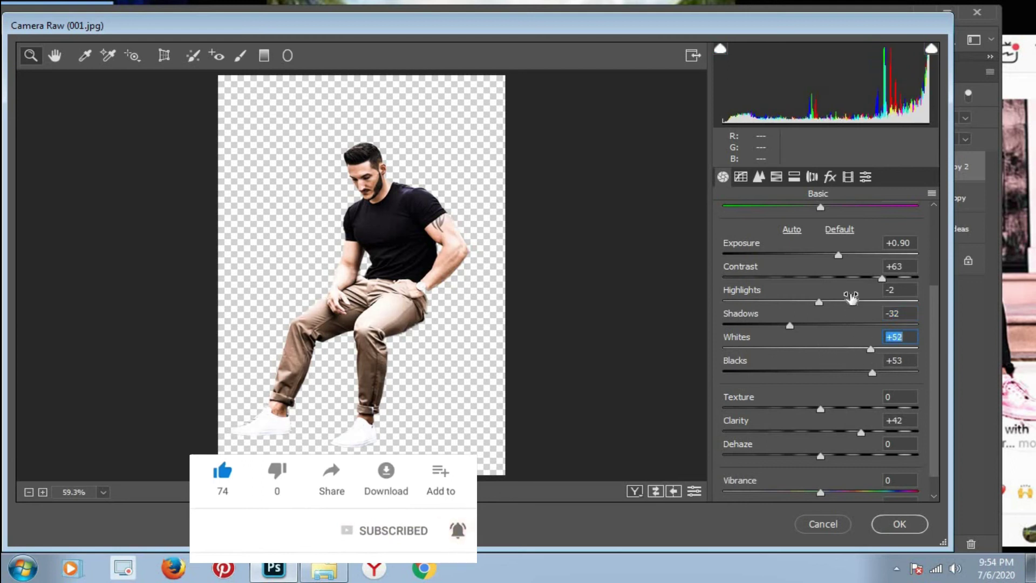
pyautogui.moveTo(837, 254); pyautogui.dragTo(843, 254)
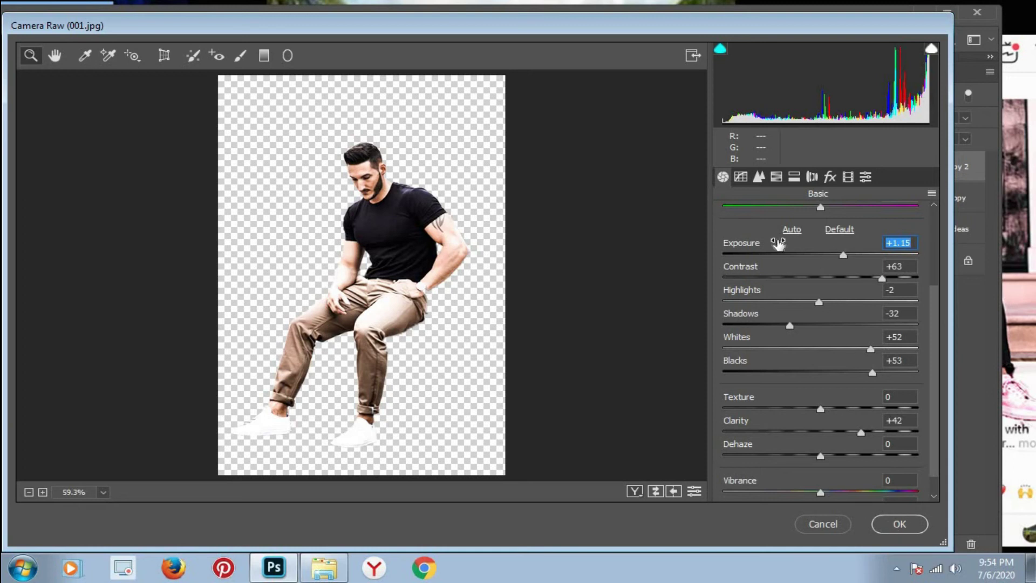
pyautogui.click(885, 528)
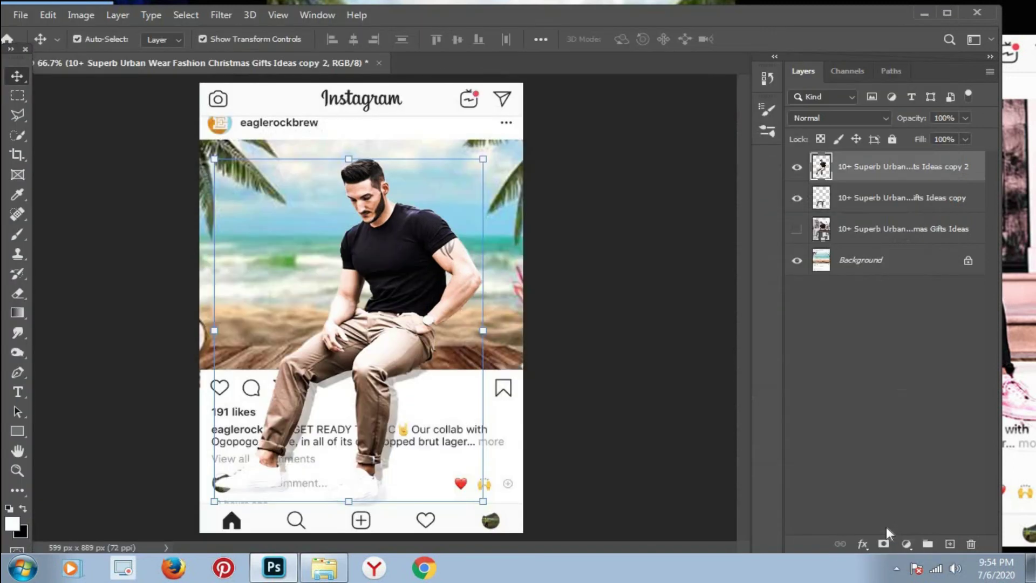
# Deselect all layers and zoom out to show the whole beach post
pyautogui.click(579, 287)
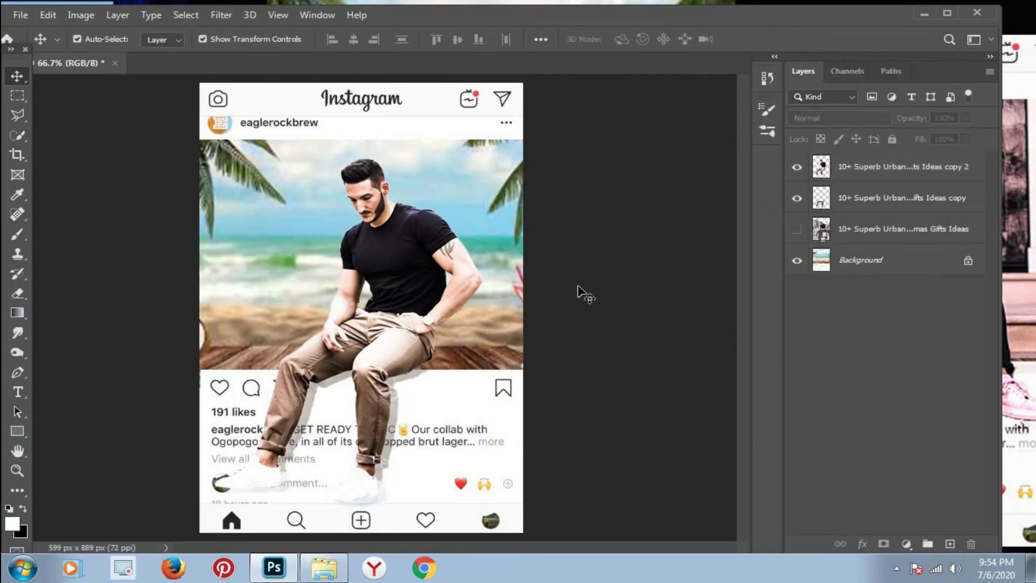
pyautogui.hotkey('ctrl', '-')
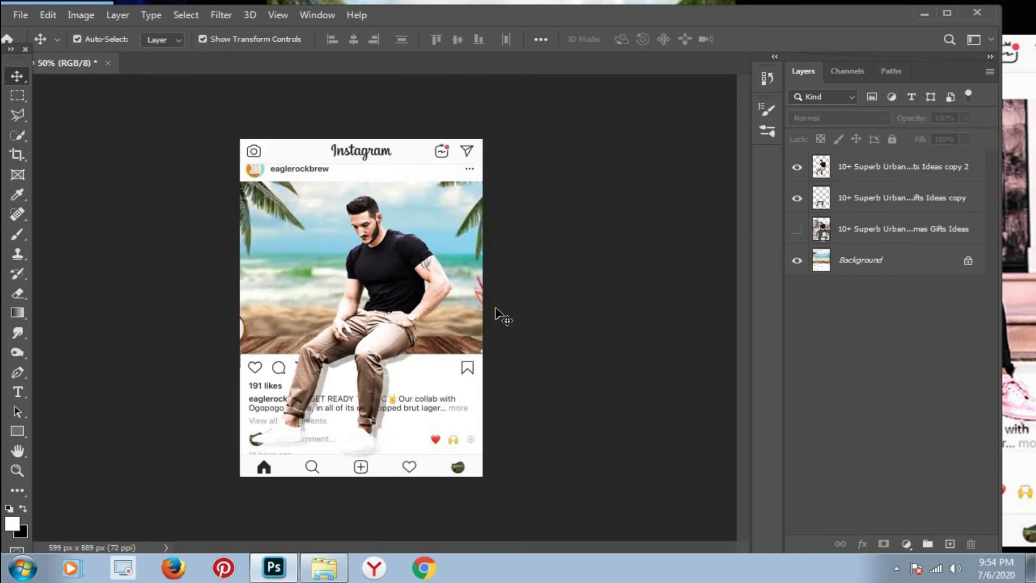
pyautogui.click(20, 17)
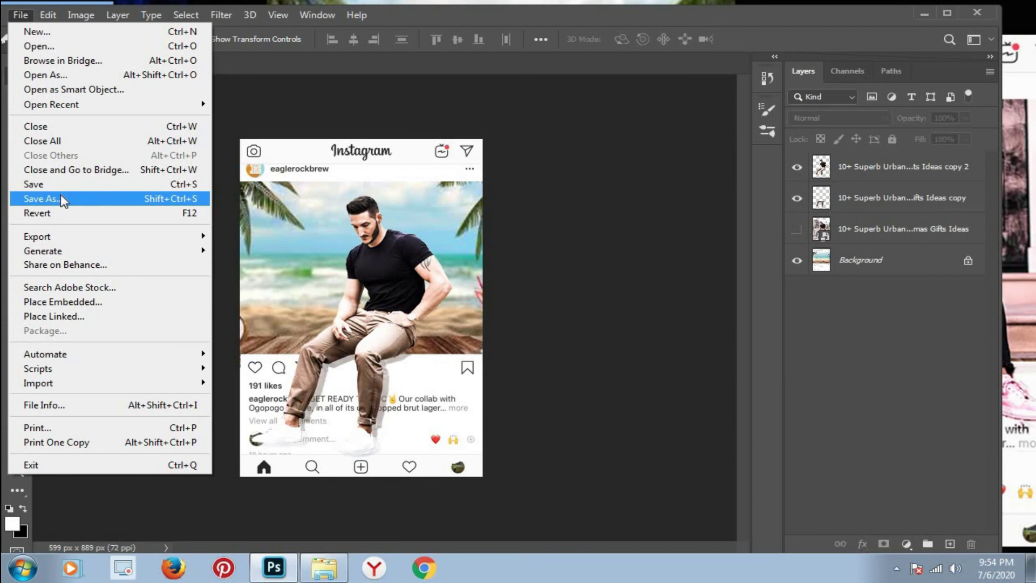
# Save the composite as a Quality 12 JPEG named 'images (1)', replacing the old file, then minimize Photoshop
pyautogui.click(61, 197)
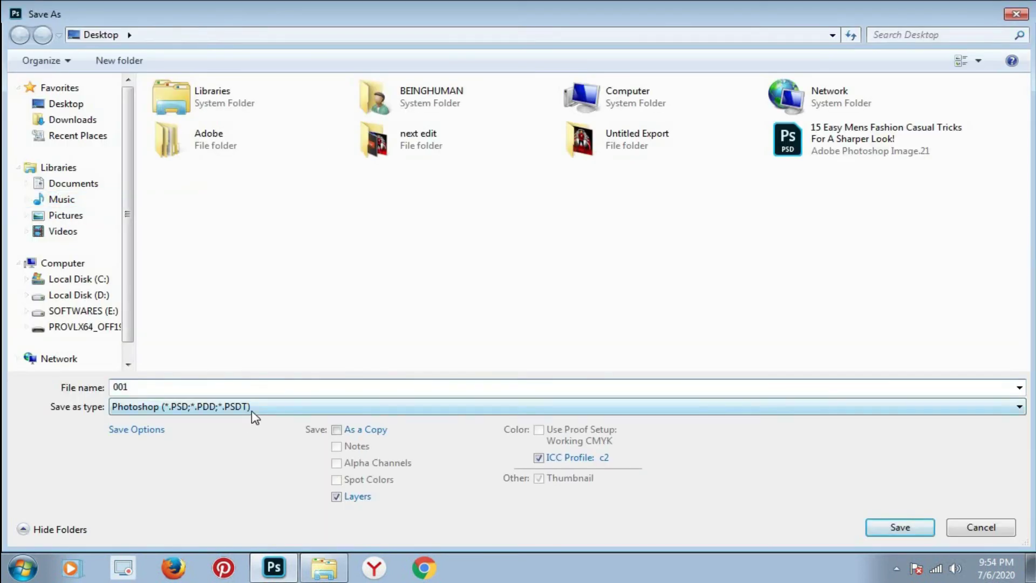
pyautogui.click(254, 408)
pyautogui.click(201, 255)
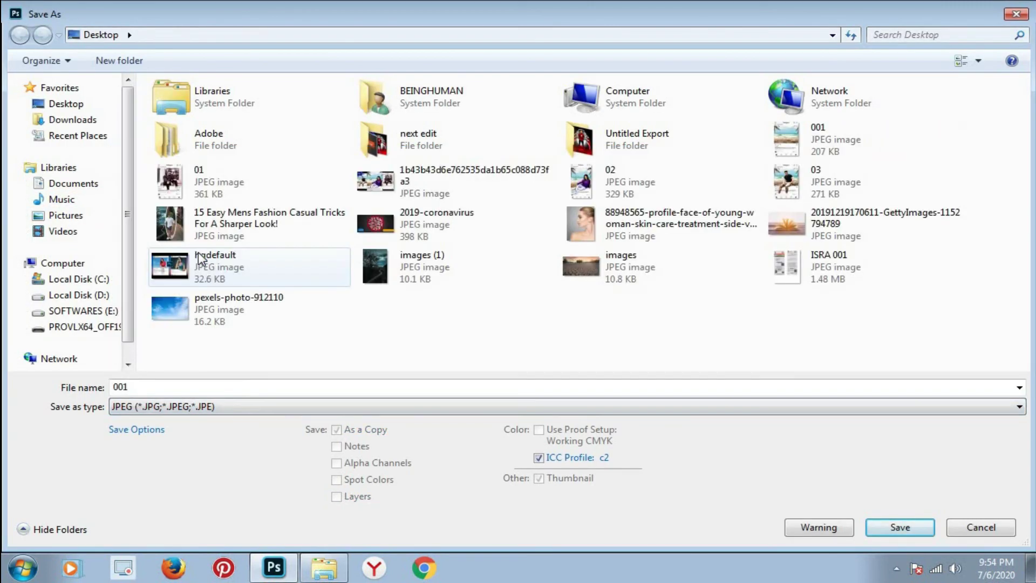
pyautogui.click(416, 282)
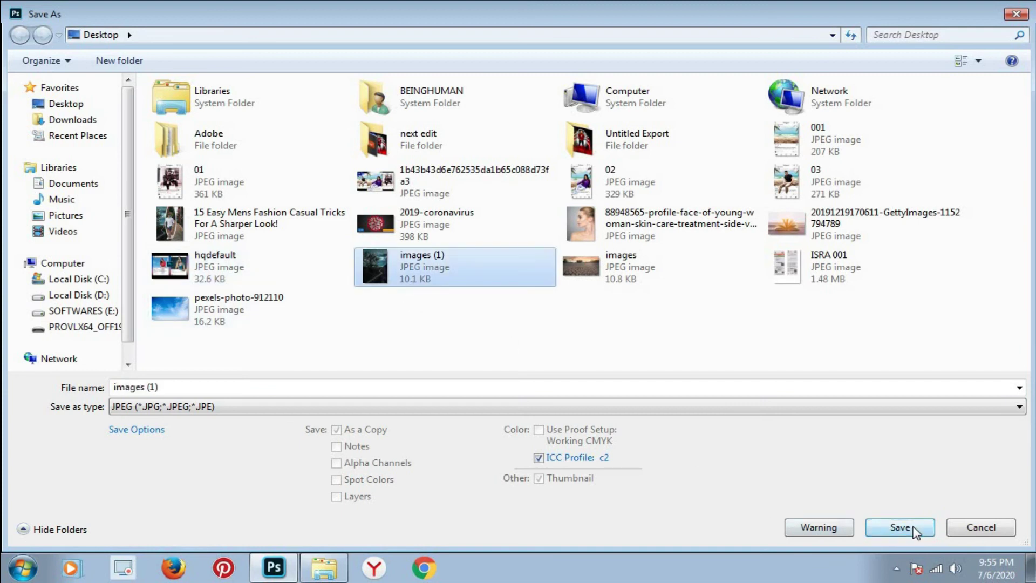
pyautogui.click(916, 533)
pyautogui.click(558, 284)
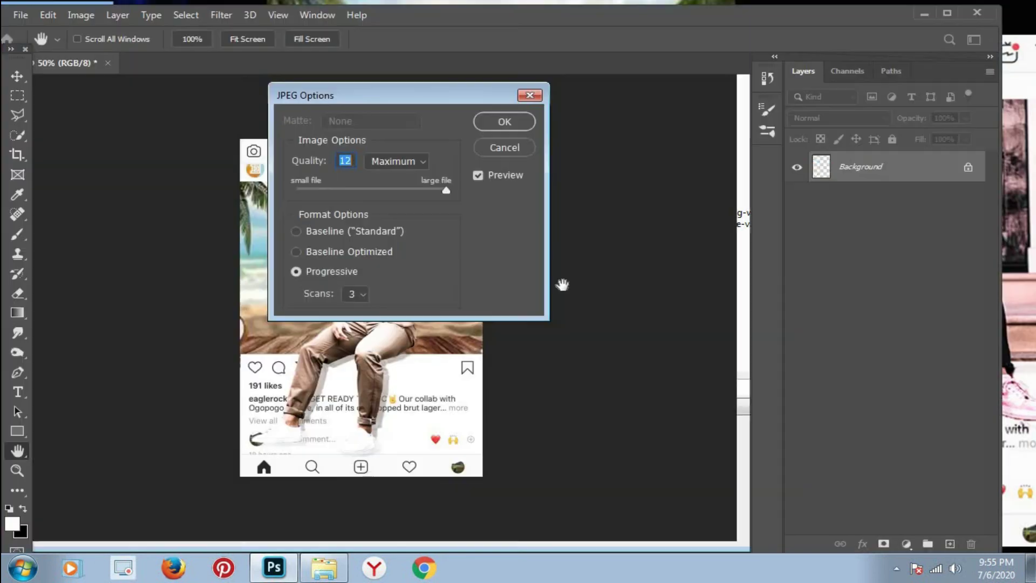
pyautogui.click(491, 122)
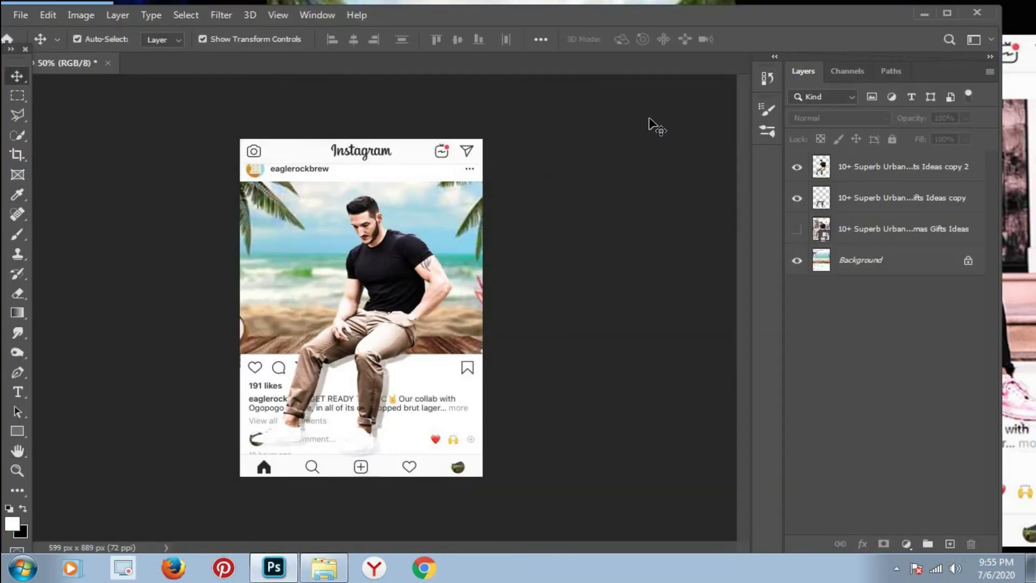
pyautogui.click(924, 15)
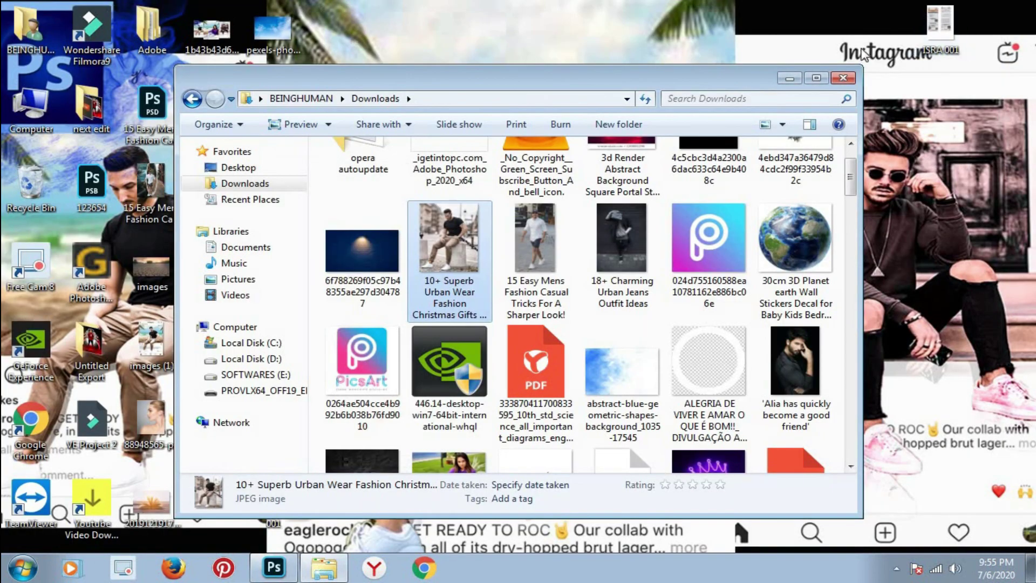
# Close the Downloads window and view 'images (1)' maximized in Windows Photo Viewer
pyautogui.click(843, 78)
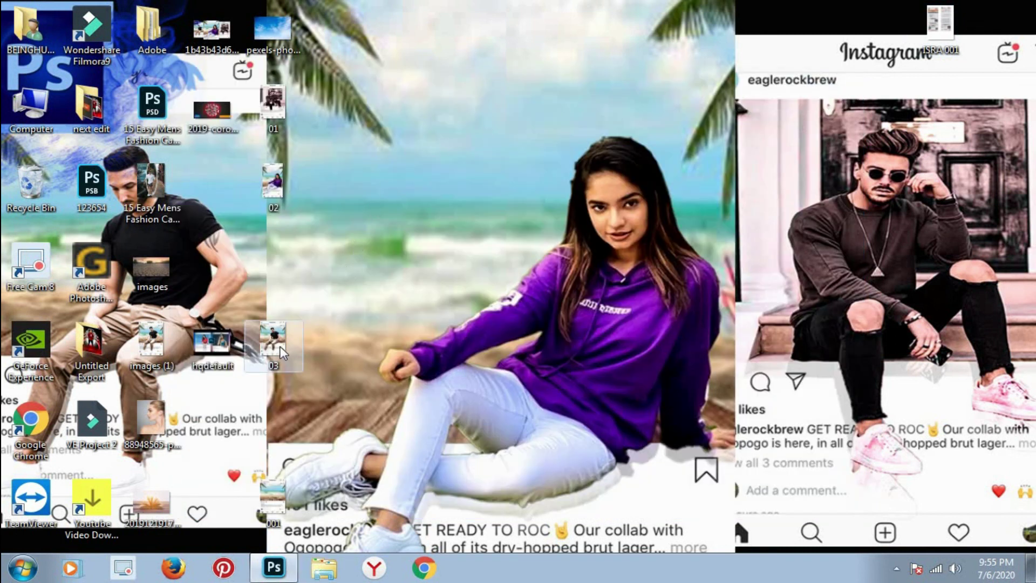
pyautogui.doubleClick(162, 345)
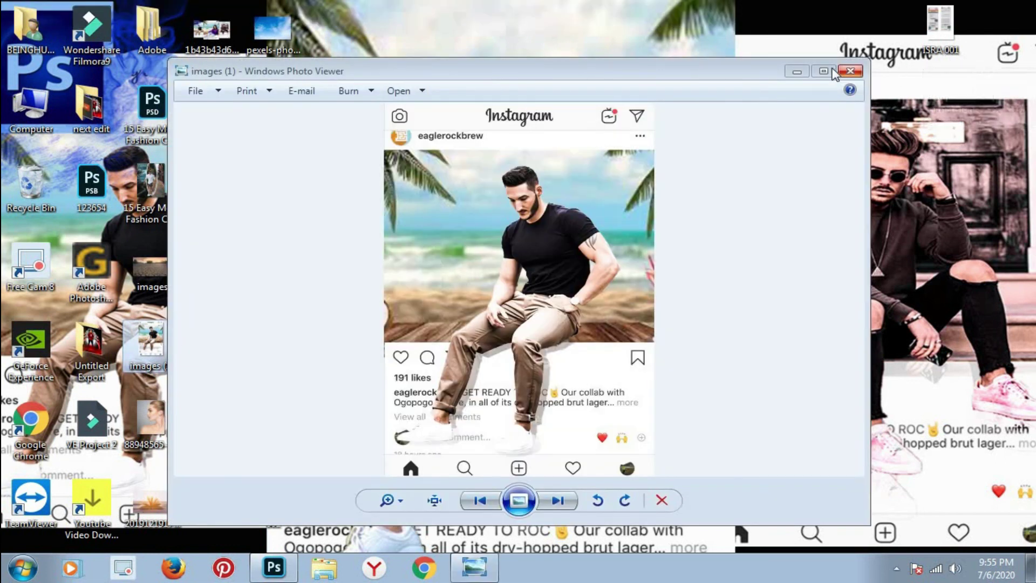
pyautogui.click(823, 71)
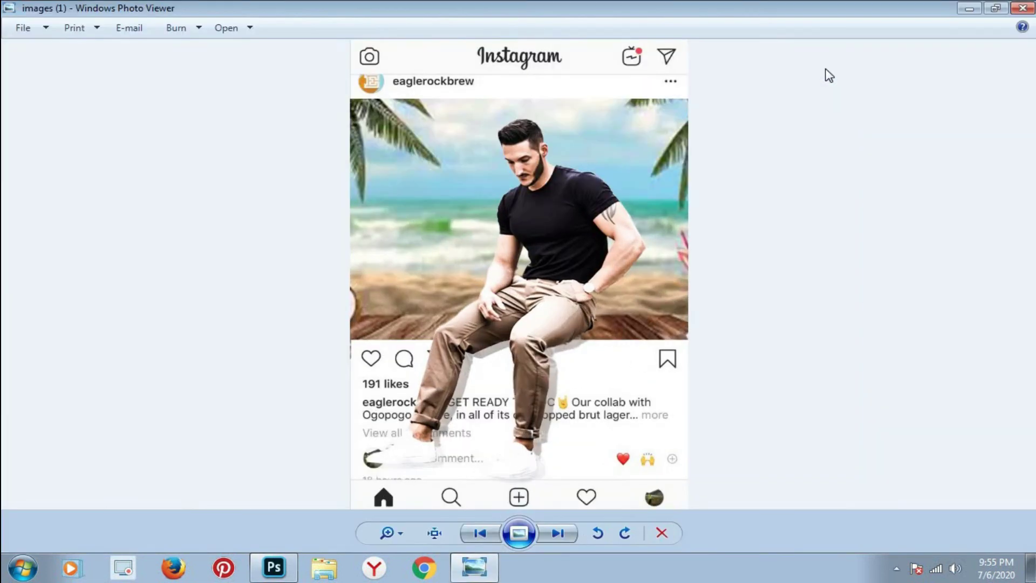